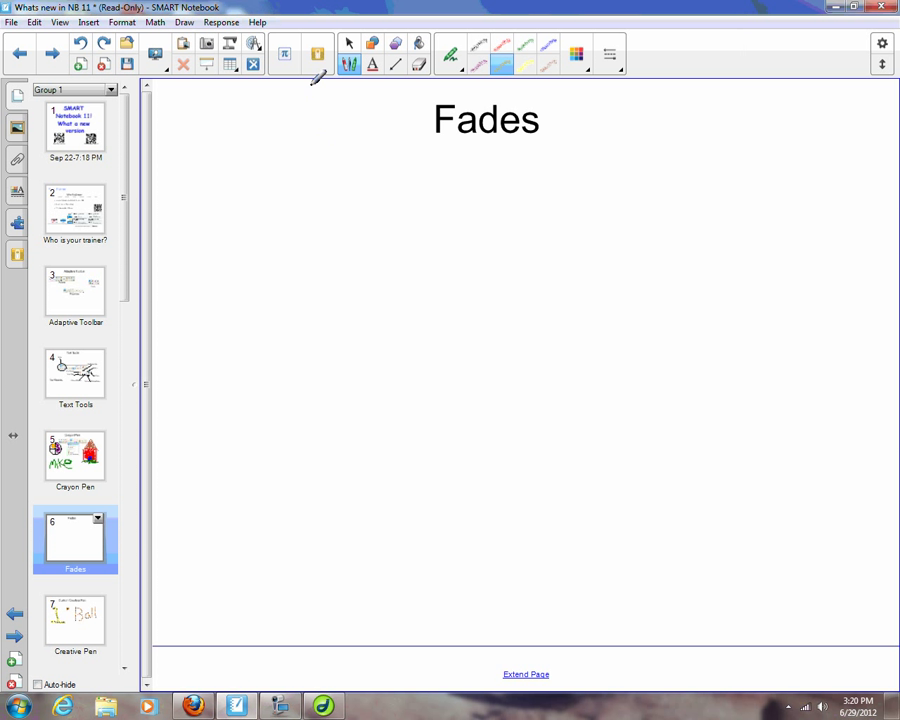
Step: Switch the pen type to Magic Pen
click(455, 62)
click(369, 103)
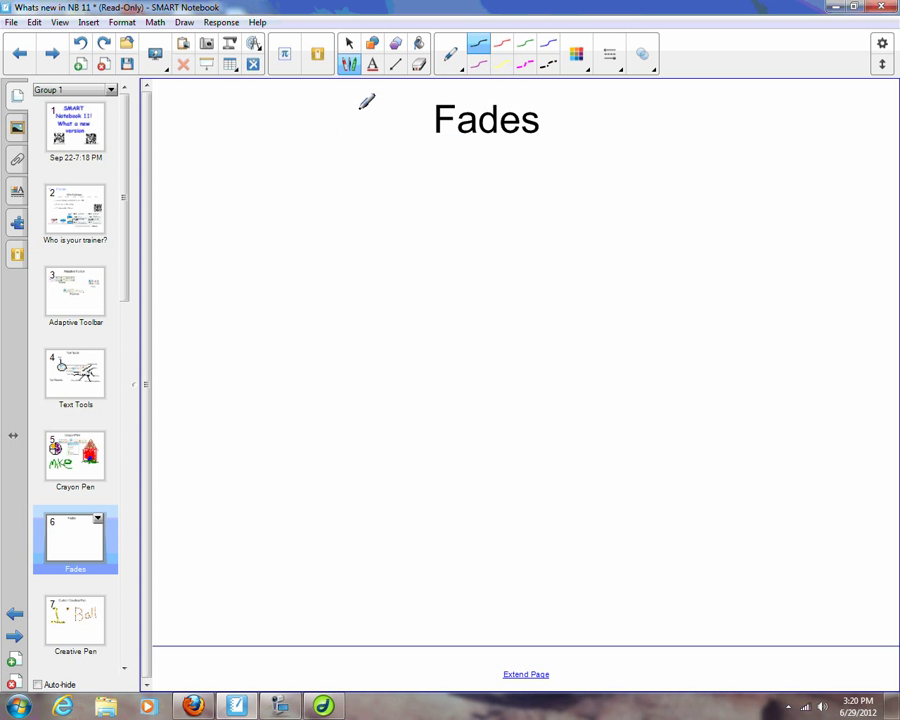
click(455, 62)
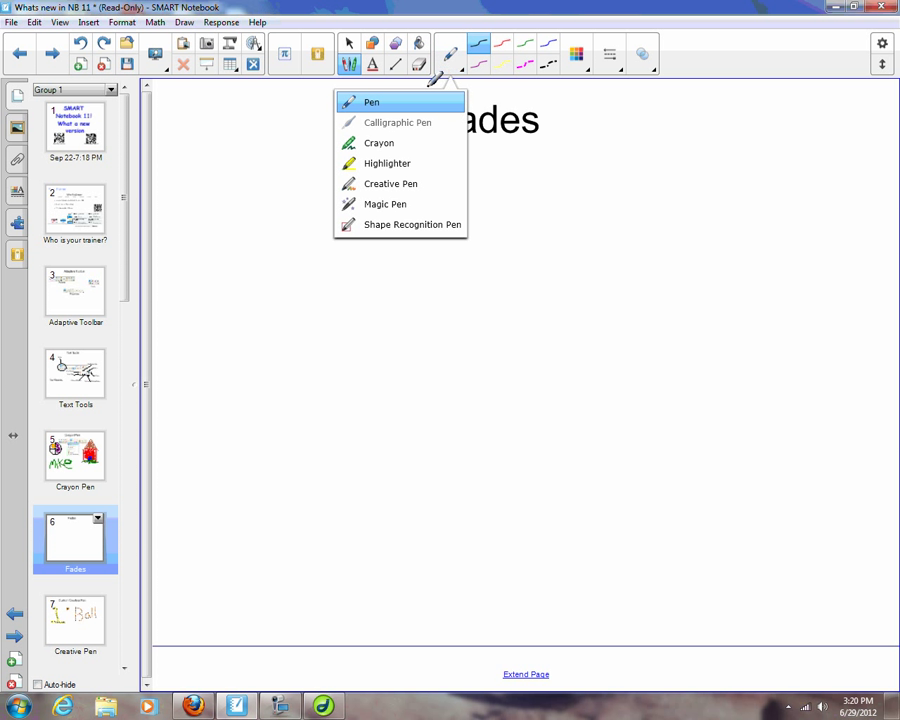
click(388, 206)
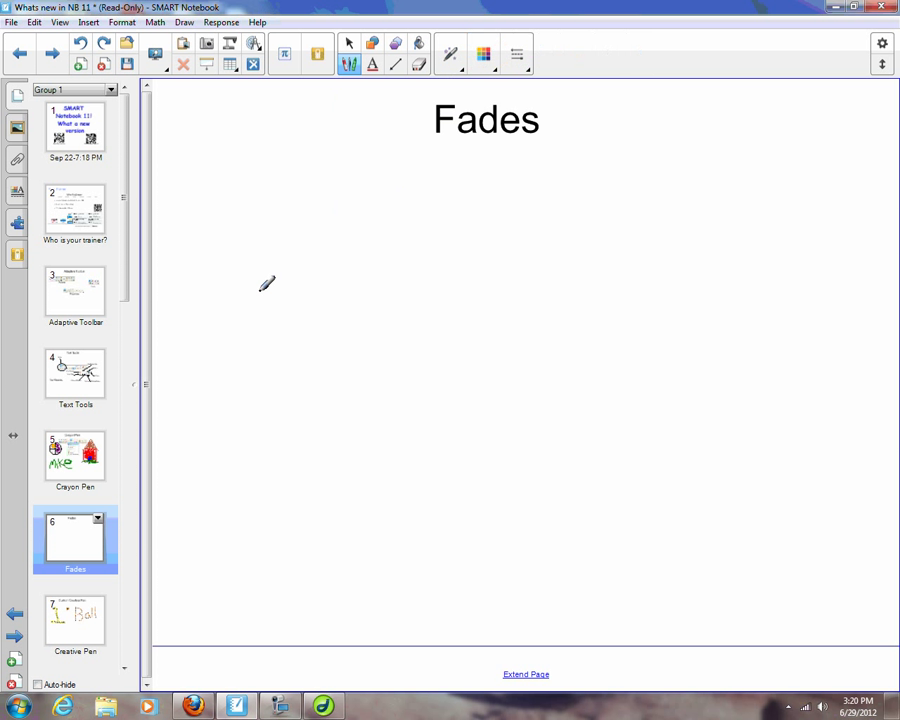
Step: Handwrite 'Mike' on the Fades page in fading magic ink
drag(266, 284, 264, 342)
mouse_move(276, 262)
mouse_down()
mouse_move(317, 255)
mouse_move(328, 332)
mouse_up()
drag(348, 290, 350, 337)
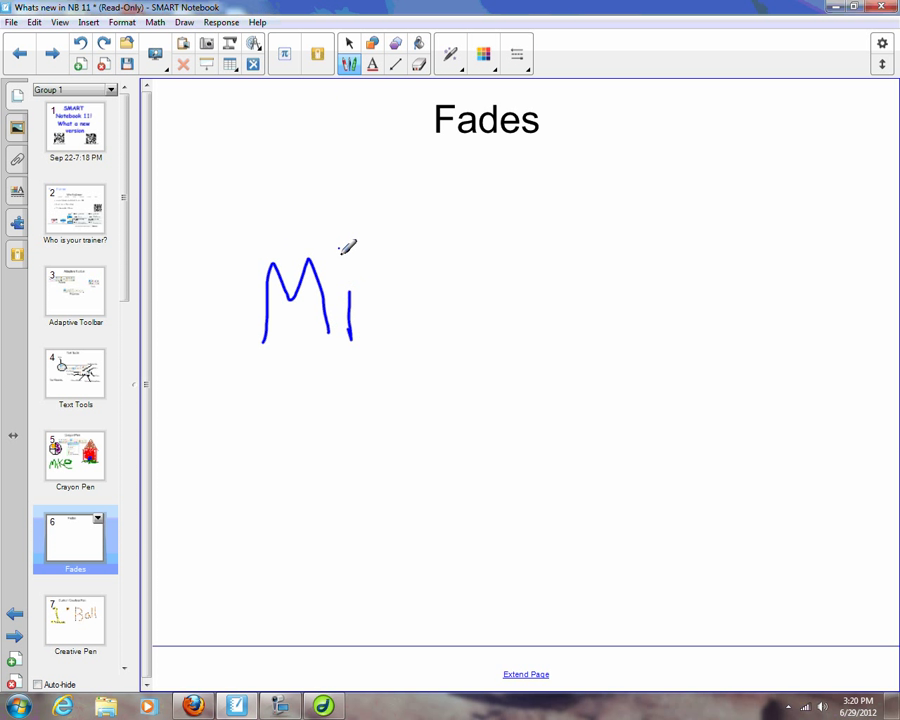
click(341, 250)
mouse_move(368, 253)
mouse_down()
mouse_move(378, 348)
mouse_move(404, 352)
mouse_move(420, 290)
mouse_move(478, 360)
mouse_up()
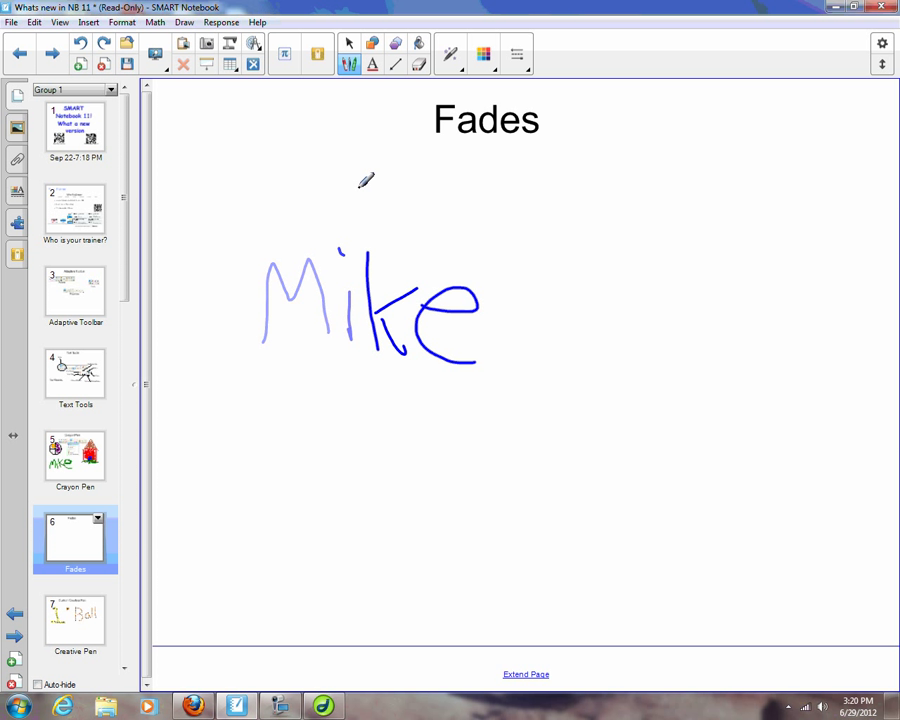
Step: Switch back to the standard pen with the red style
click(452, 62)
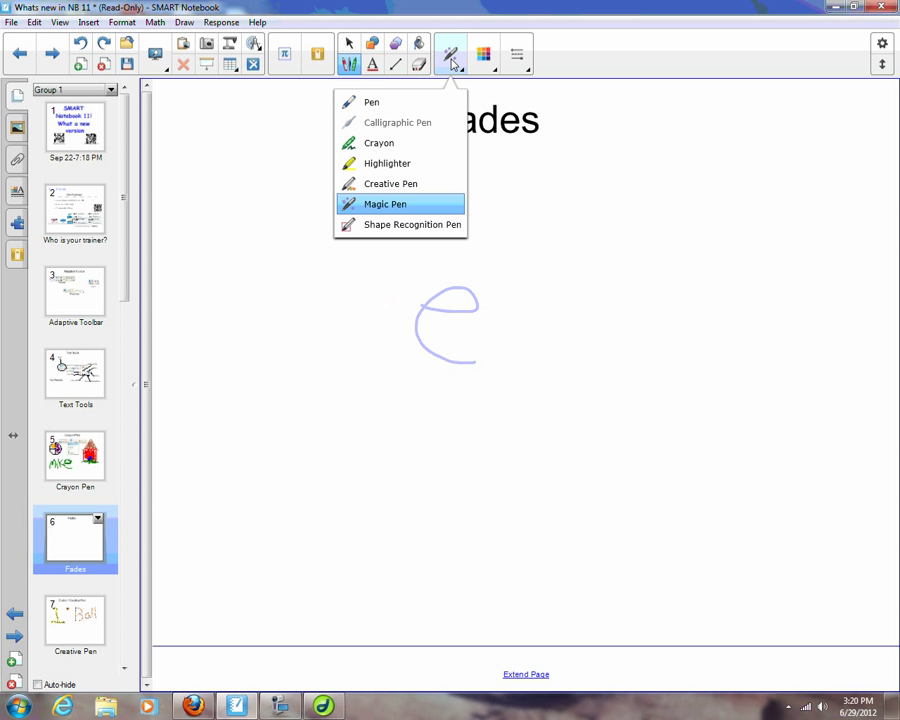
click(386, 106)
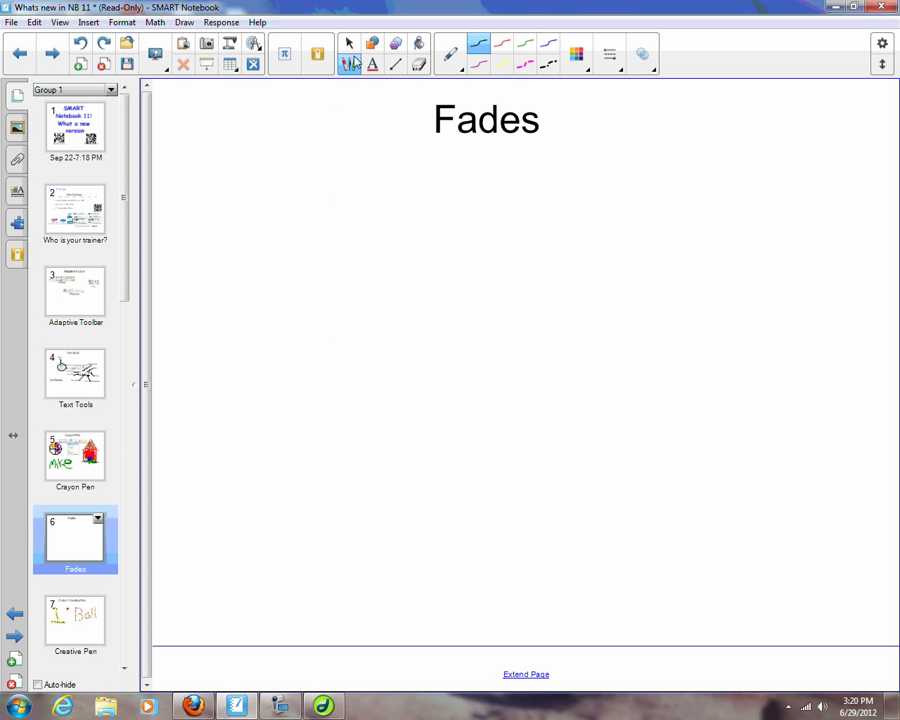
click(505, 48)
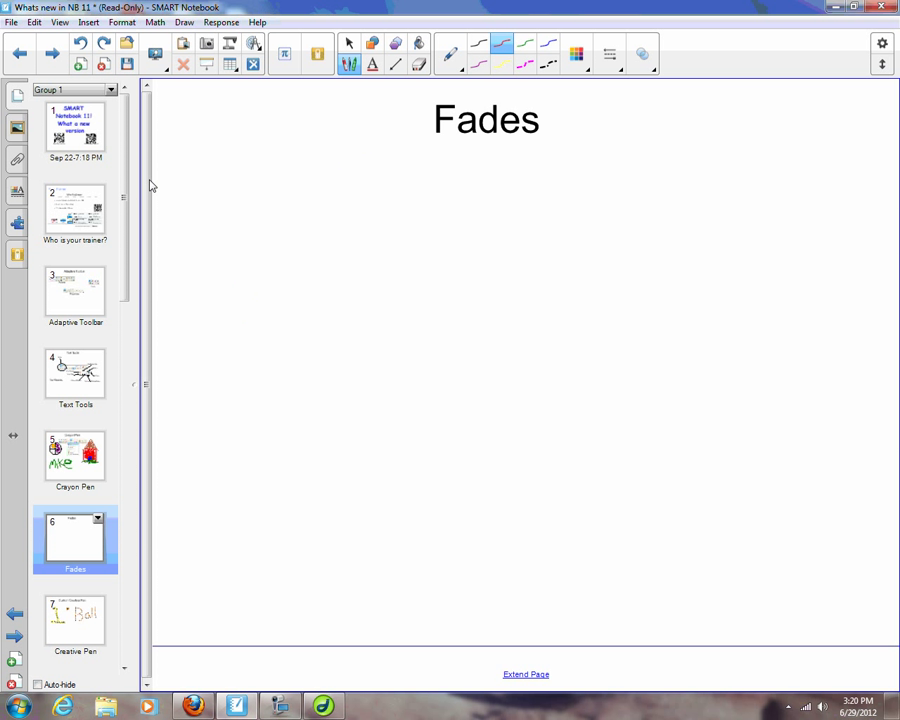
Step: Enable 'ink to fade after you write it' in the pen's Fill Effects properties
click(17, 192)
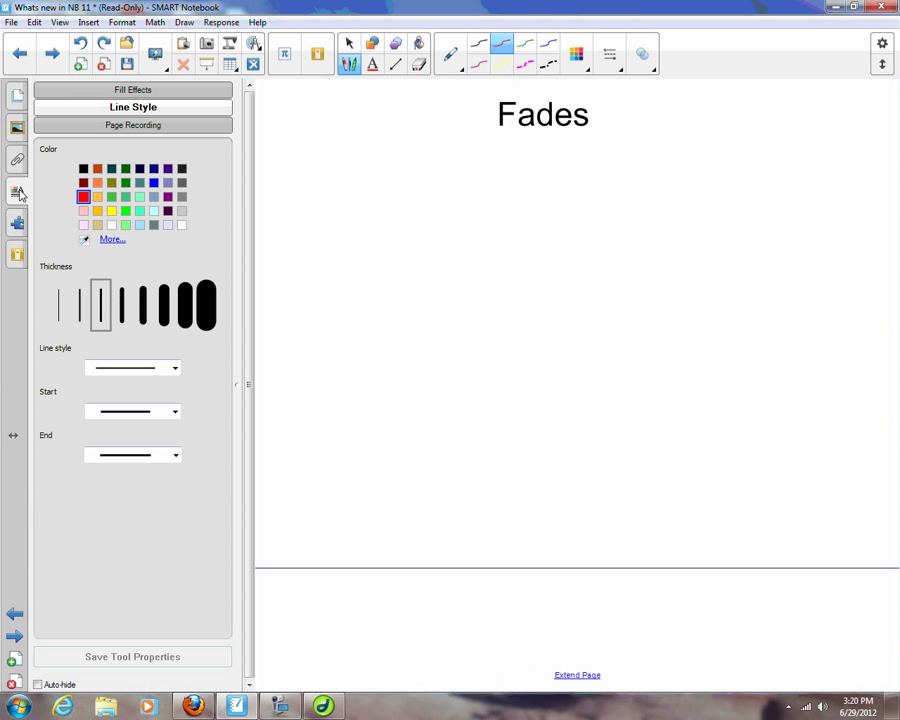
click(152, 92)
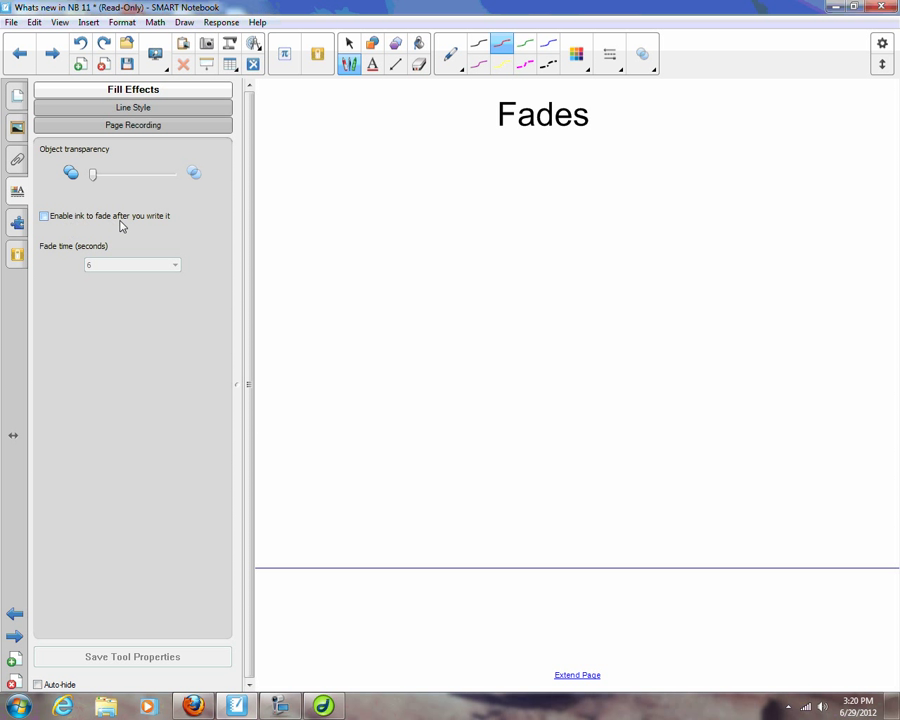
click(44, 216)
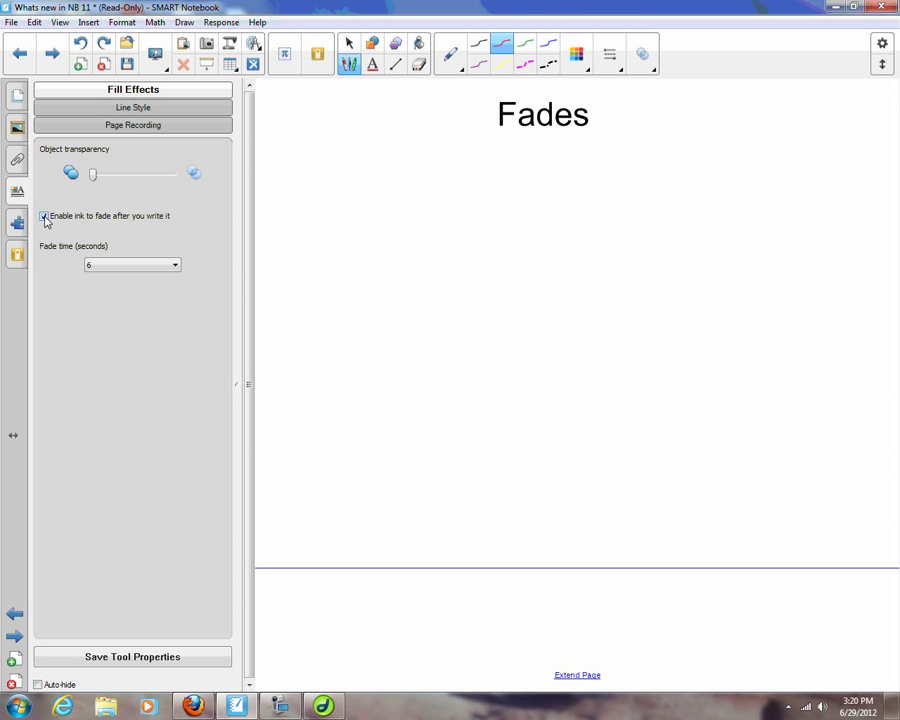
click(172, 264)
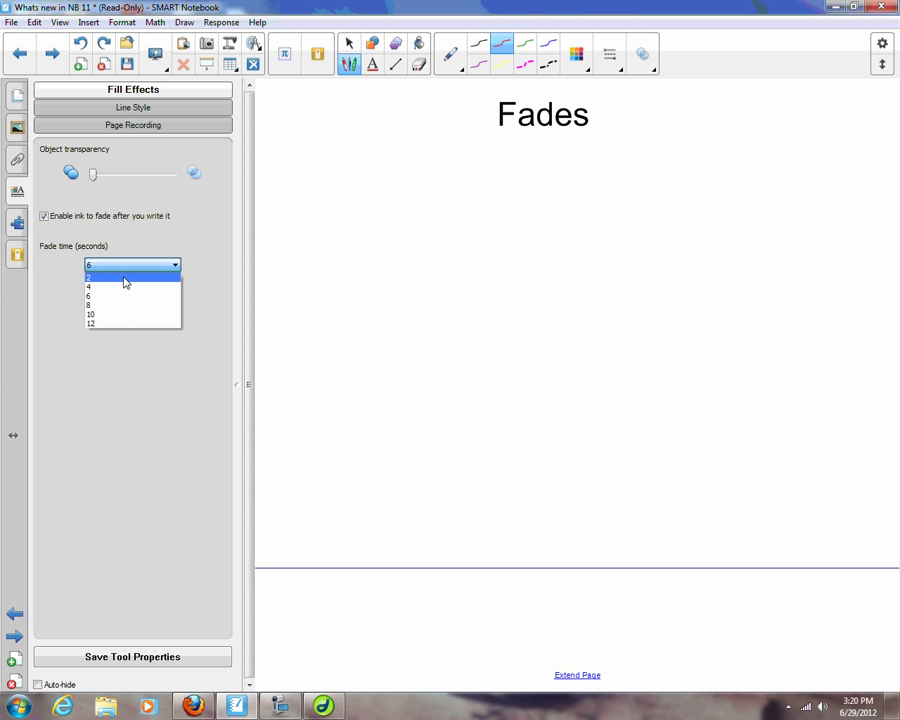
Step: Set fade time to 2 seconds, then test with red letters, a curve and a rectangle
click(124, 279)
mouse_move(343, 320)
mouse_down()
mouse_move(391, 280)
mouse_move(450, 308)
mouse_up()
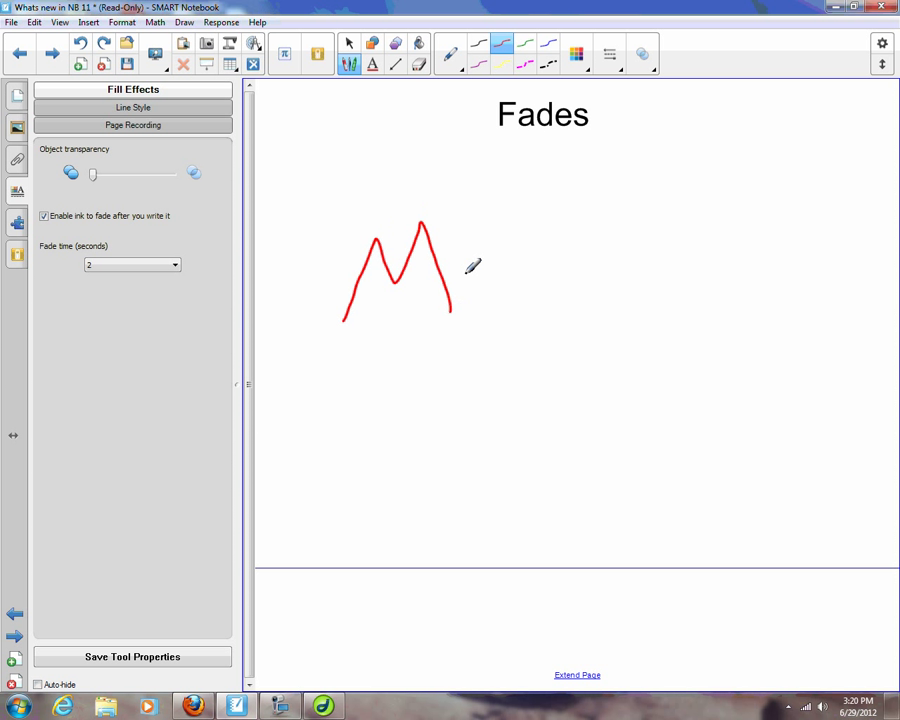
drag(466, 262, 467, 295)
drag(454, 218, 462, 226)
mouse_move(491, 212)
mouse_down()
mouse_move(499, 268)
mouse_move(546, 290)
mouse_move(534, 241)
mouse_move(603, 307)
mouse_up()
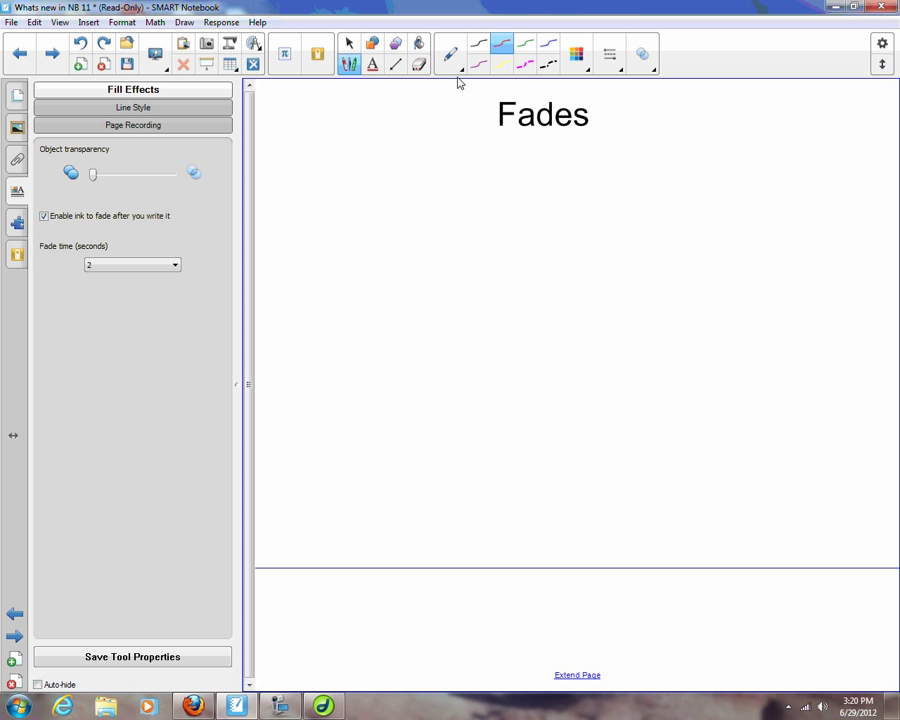
mouse_move(423, 214)
mouse_down()
mouse_move(343, 262)
mouse_move(474, 225)
mouse_move(397, 207)
mouse_up()
mouse_move(420, 197)
mouse_down()
mouse_move(421, 300)
mouse_move(596, 188)
mouse_move(424, 190)
mouse_up()
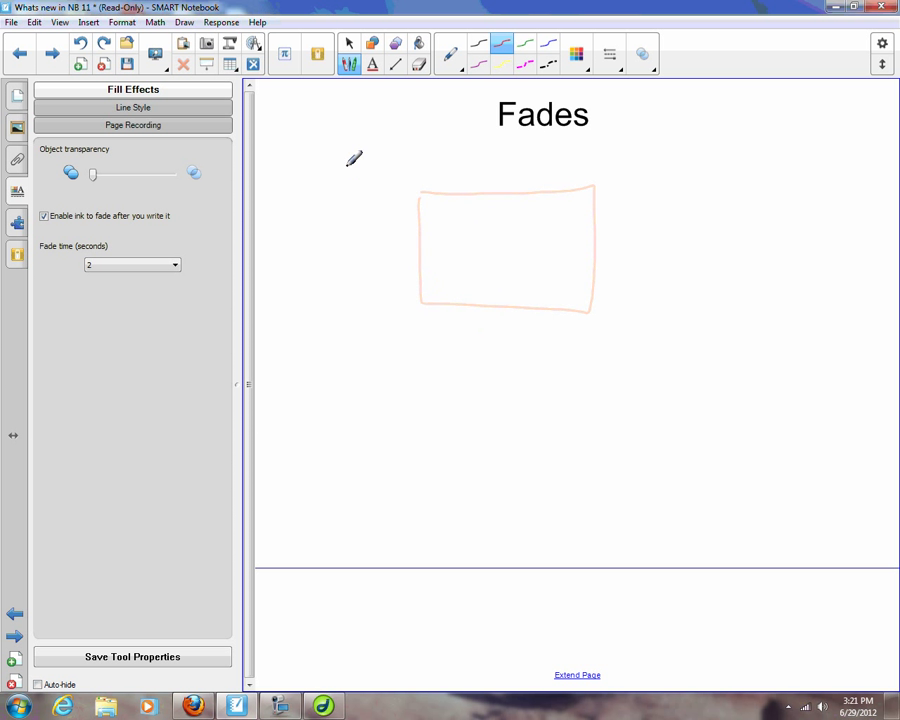
Step: Reselect the standard pen and go to the Custom Creative Pen page
click(448, 78)
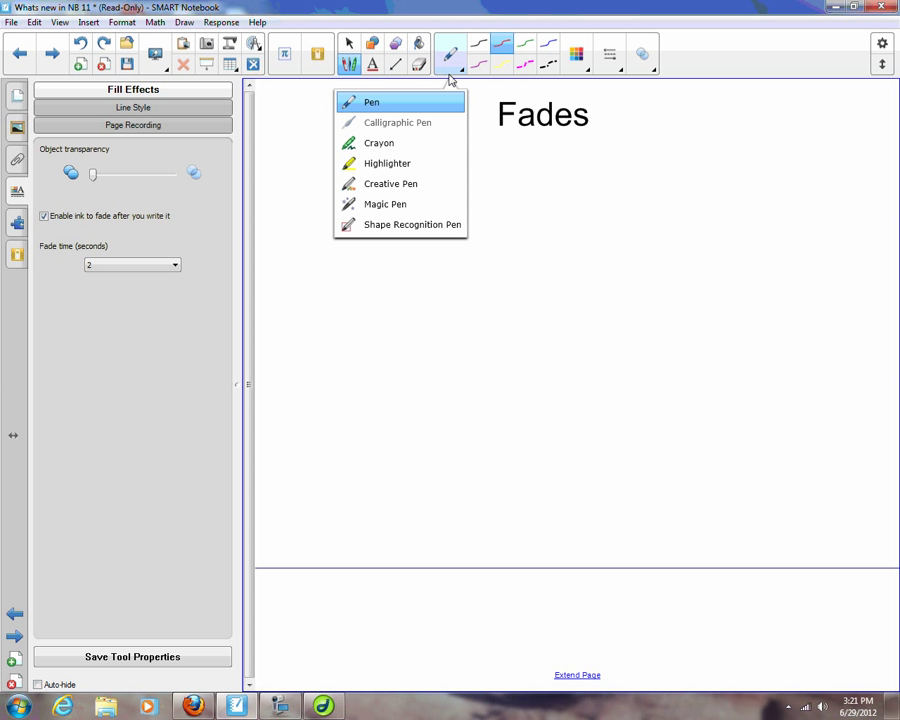
click(378, 110)
click(18, 97)
click(51, 53)
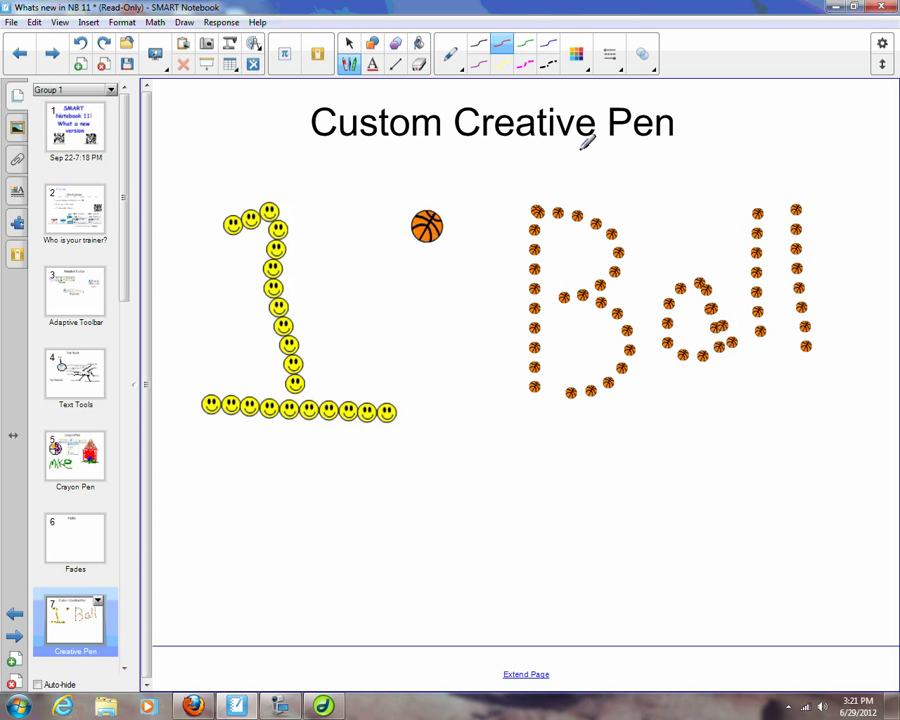
Step: Stamp three yellow smileys above the 1 with the Creative Pen
click(455, 64)
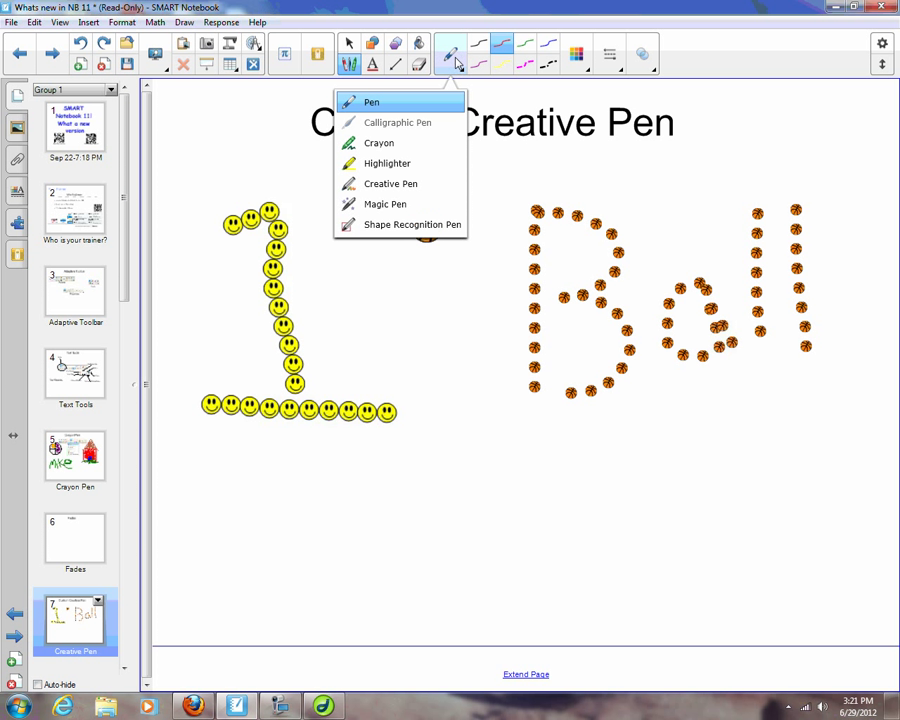
click(391, 184)
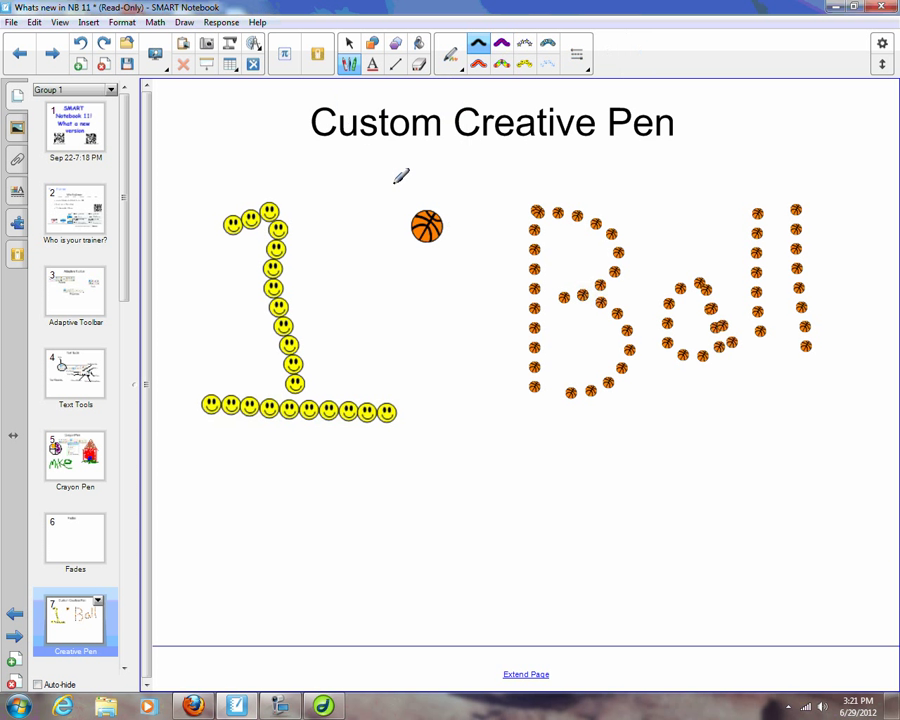
click(525, 64)
click(348, 174)
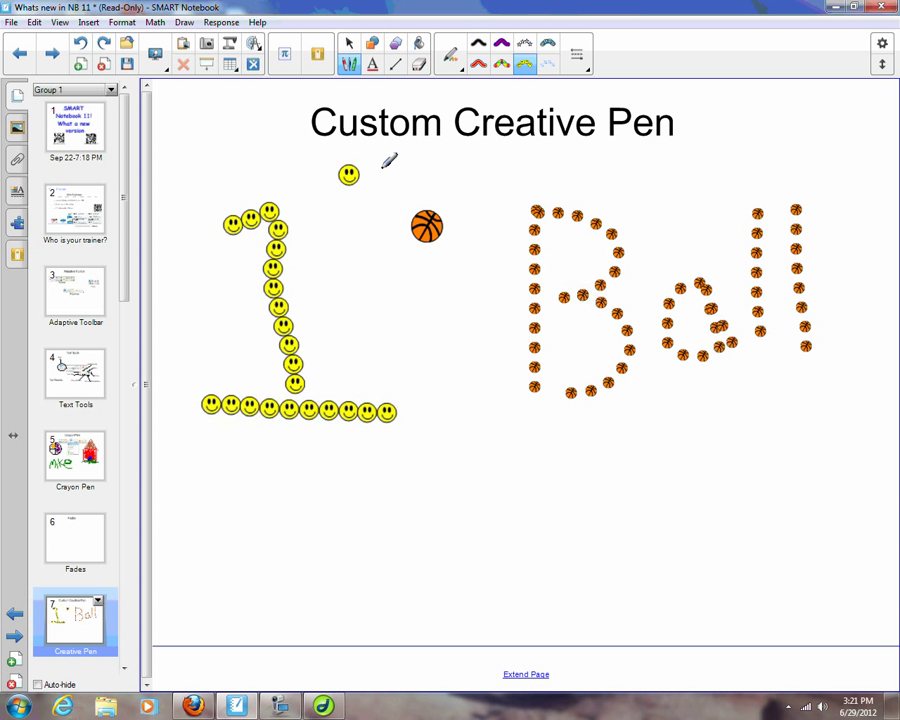
click(385, 167)
click(456, 172)
Step: Stamp stars to the right of the smileys using the star style
click(527, 45)
click(491, 163)
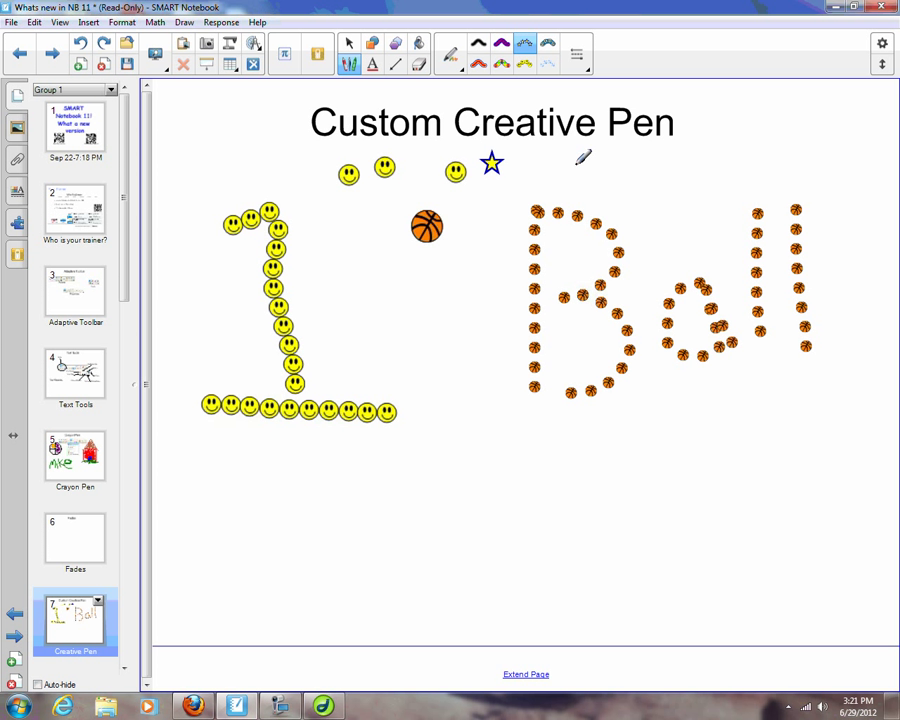
click(574, 165)
click(627, 165)
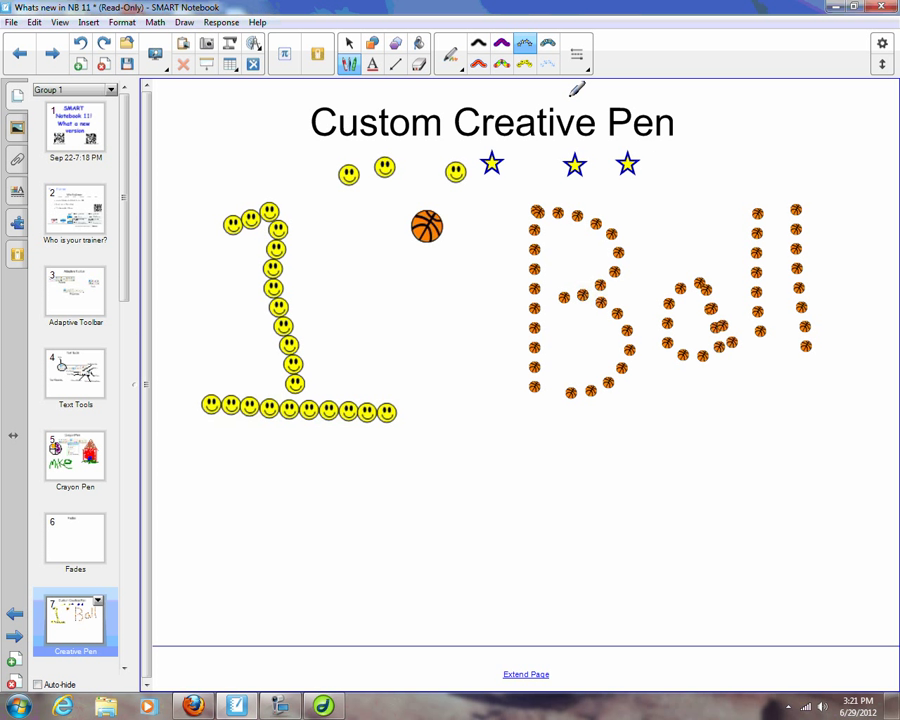
Step: Search the gallery for 'baseball' and drag the baseball picture below the smiley 1
click(16, 128)
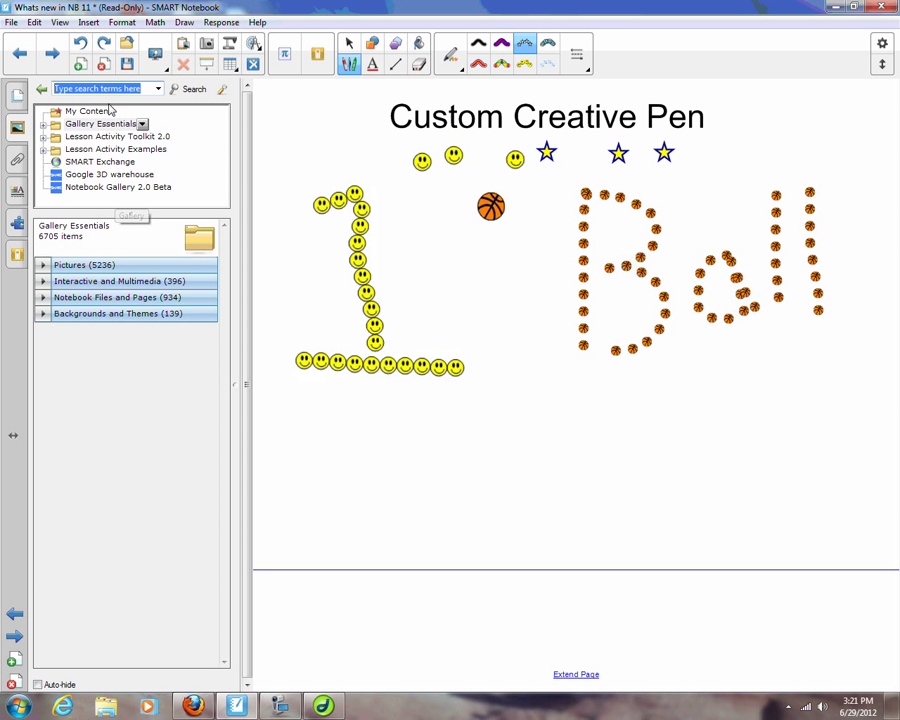
text(baseball)
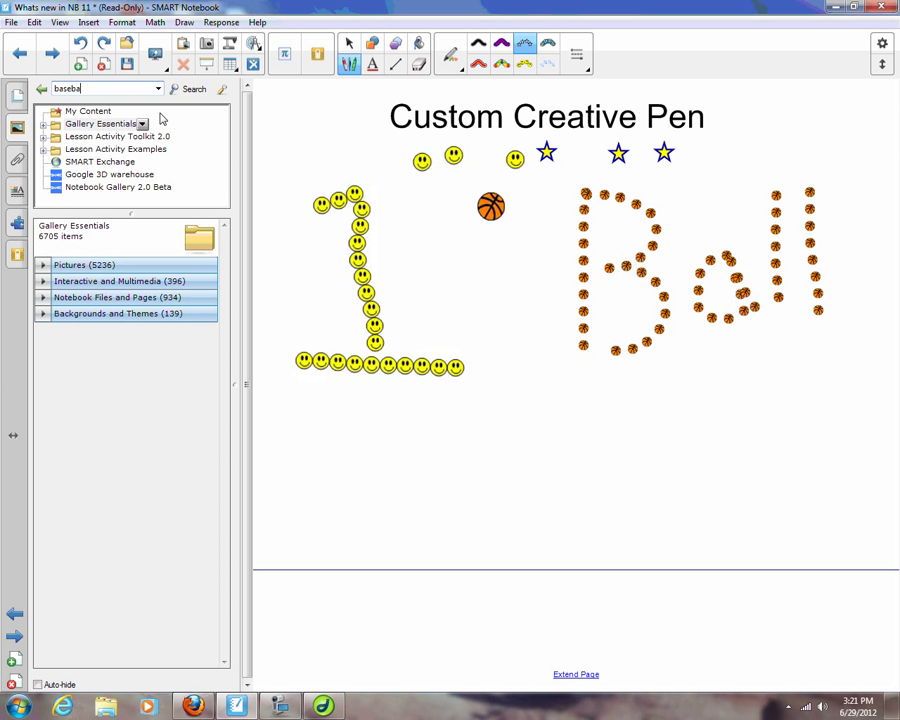
key(Return)
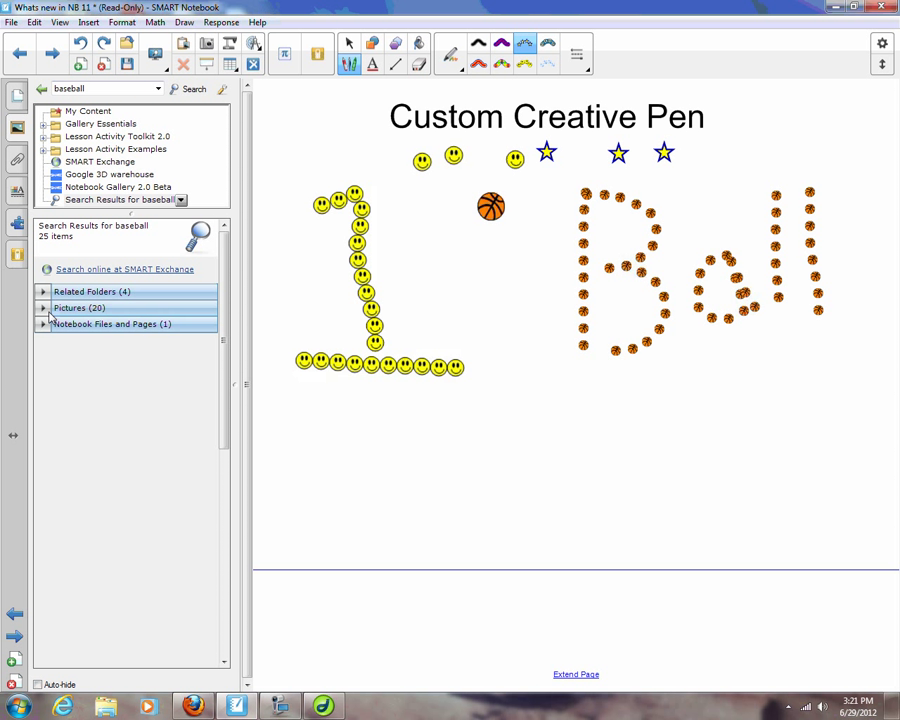
click(43, 308)
drag(147, 355, 462, 448)
click(16, 95)
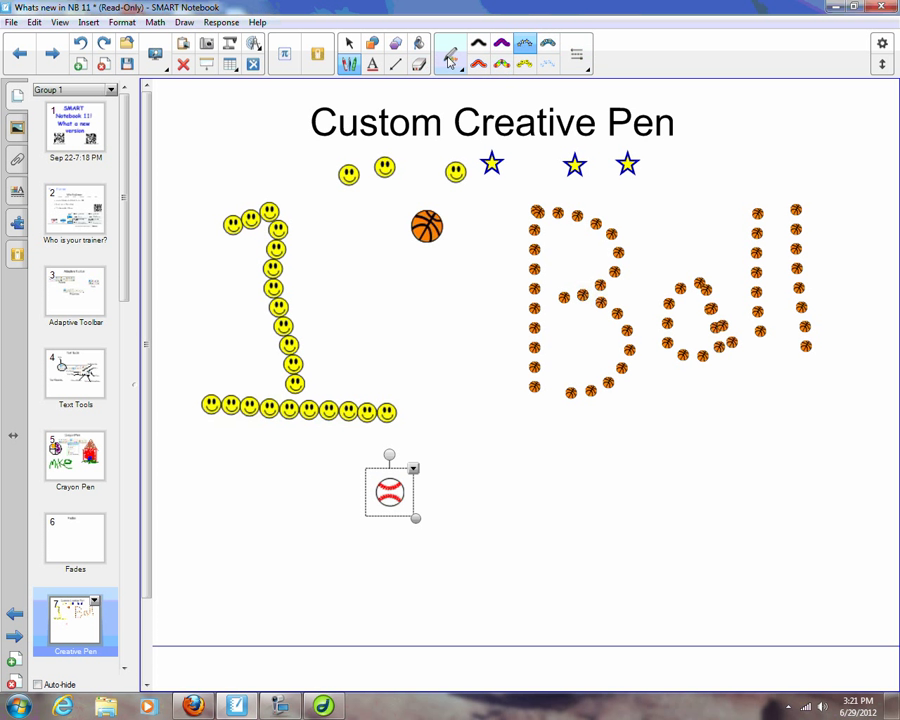
Step: Set the baseball picture as the creative pen's custom stamp and draw baseball strokes
click(16, 192)
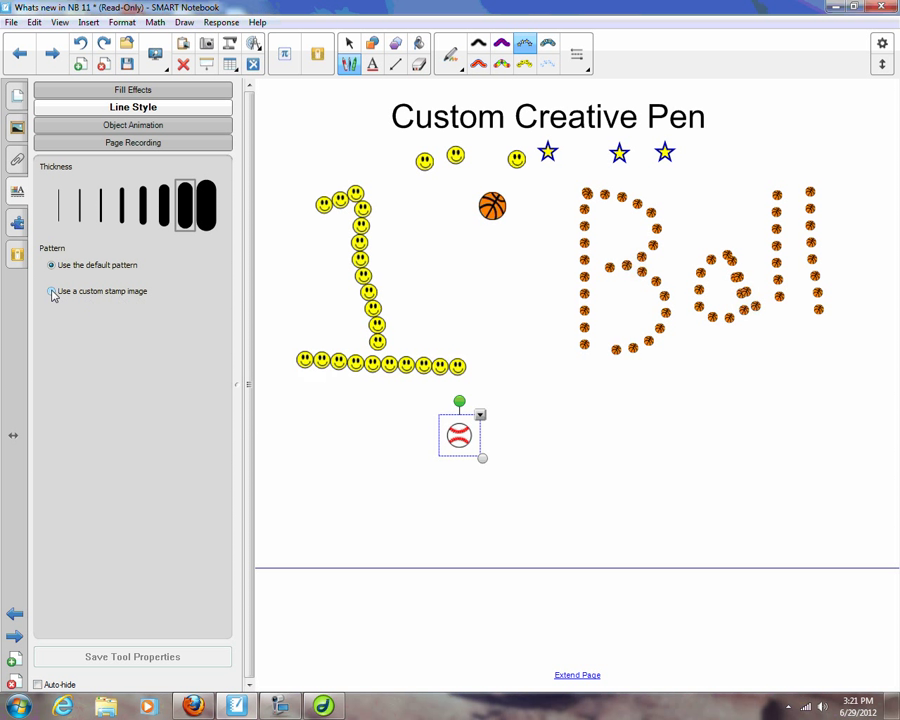
click(52, 292)
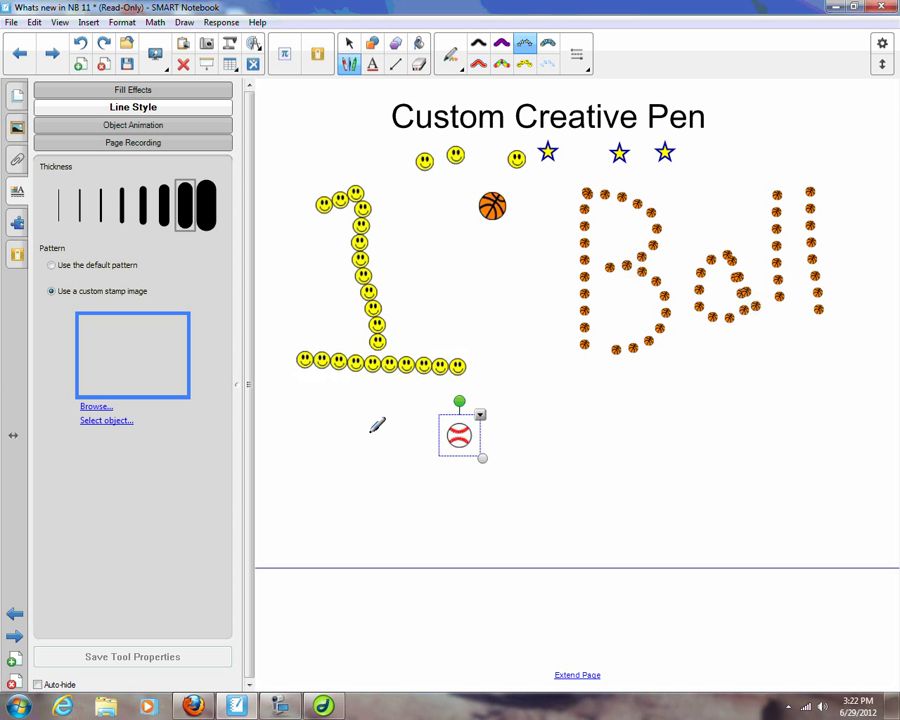
click(106, 421)
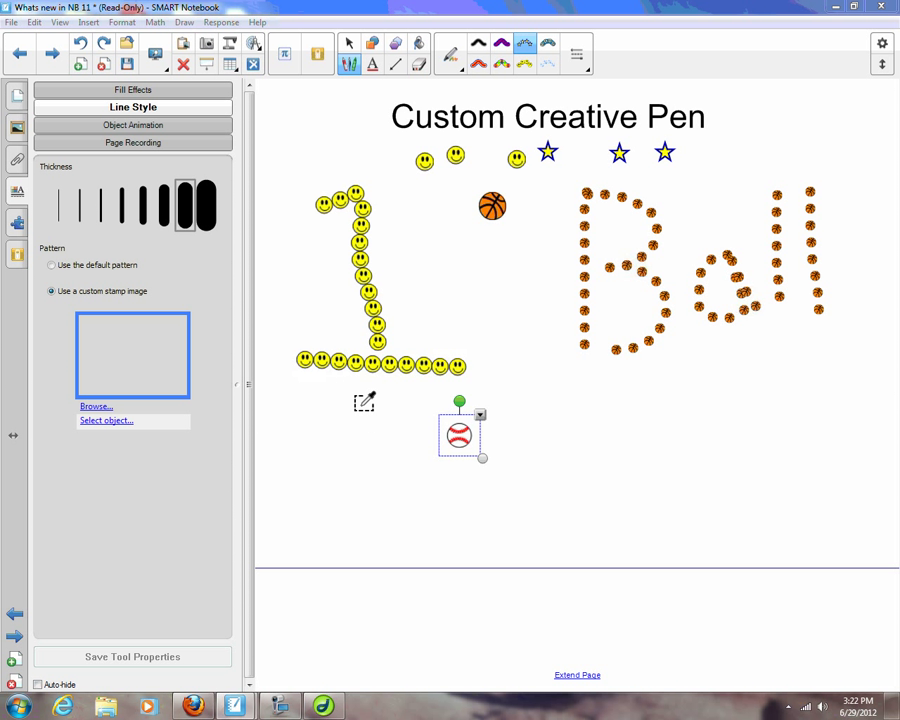
click(460, 432)
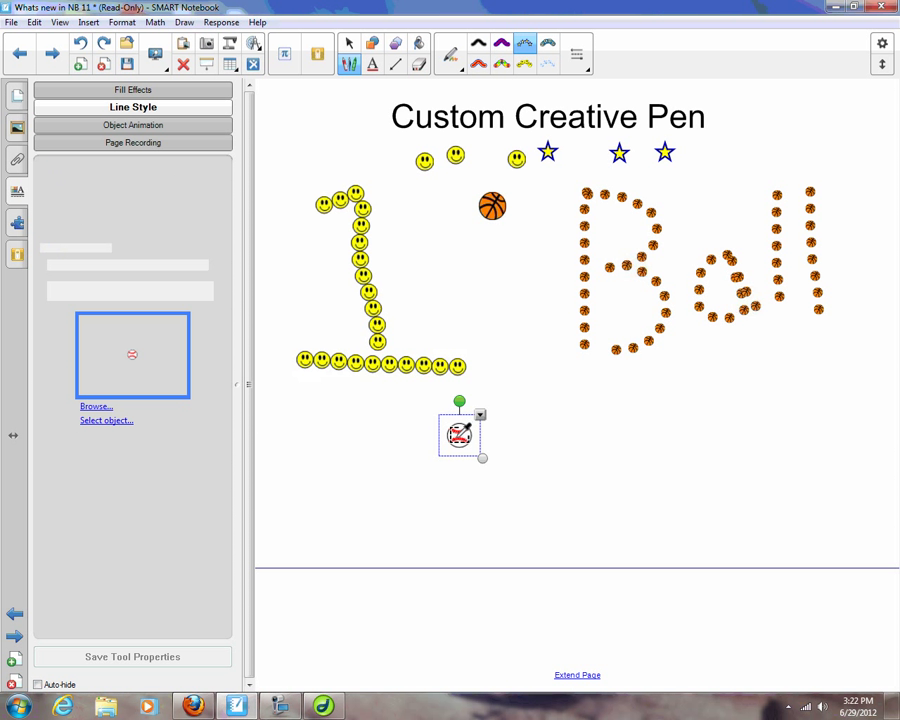
mouse_move(567, 503)
mouse_down()
mouse_move(573, 450)
mouse_move(592, 448)
mouse_move(646, 474)
mouse_move(642, 486)
mouse_move(689, 447)
mouse_move(692, 502)
mouse_up()
drag(712, 401, 757, 494)
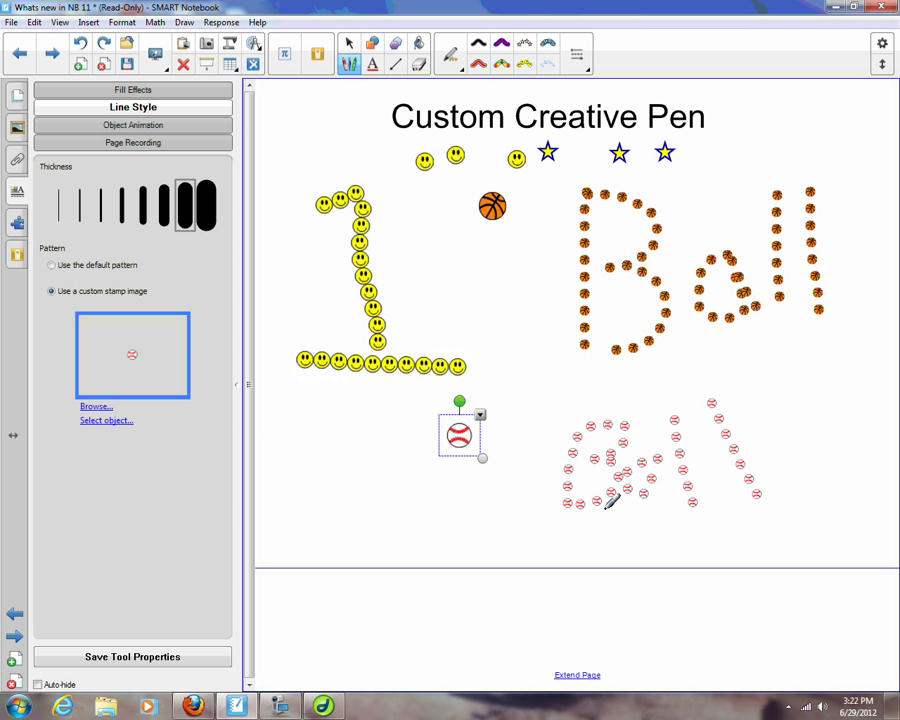
Step: Save the baseball stamp pen with Save Tool Properties
click(16, 95)
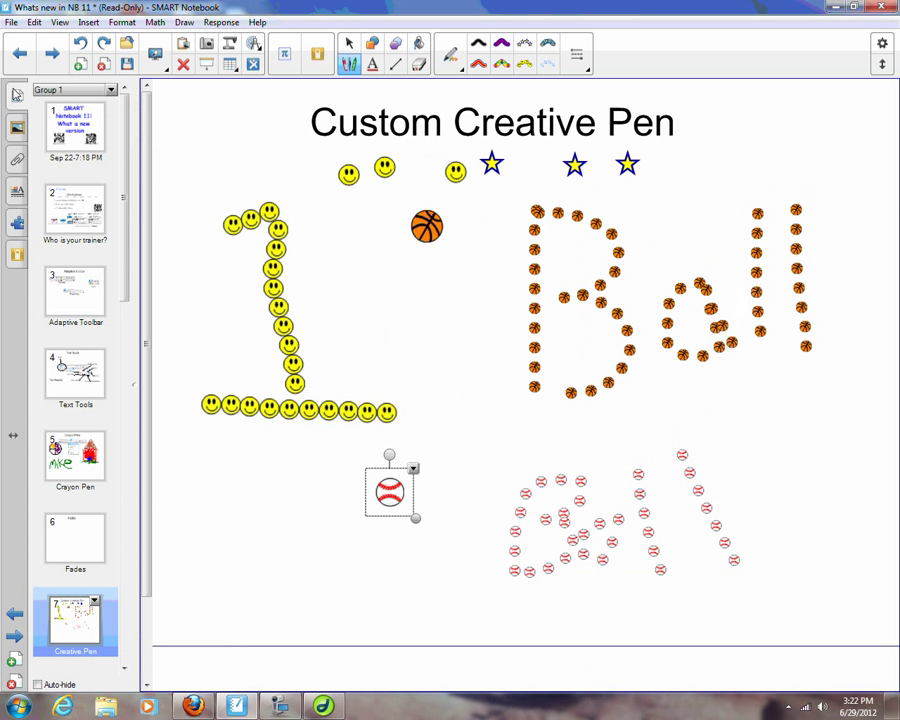
click(18, 192)
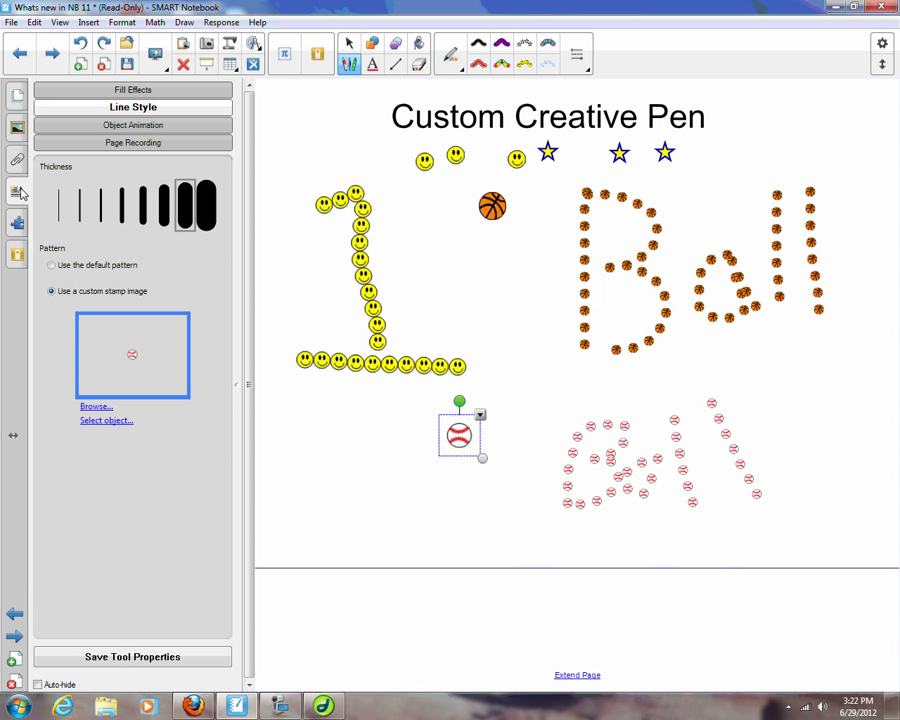
click(137, 657)
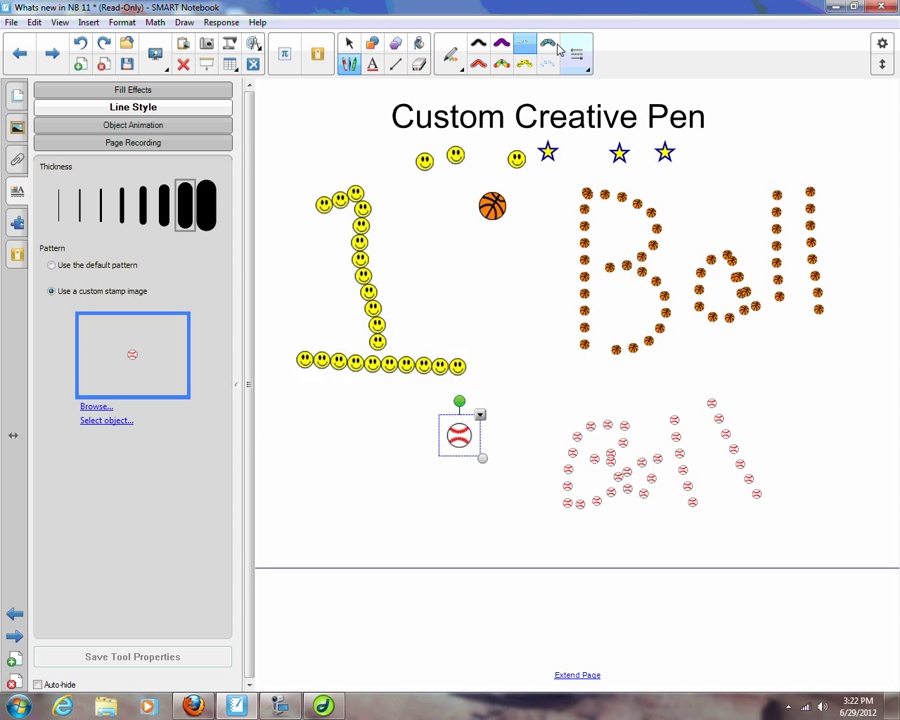
Step: Stamp baseballs around the picture with the saved pen, then open the Irregular Shape Fill page
click(547, 42)
click(670, 172)
click(718, 163)
click(525, 42)
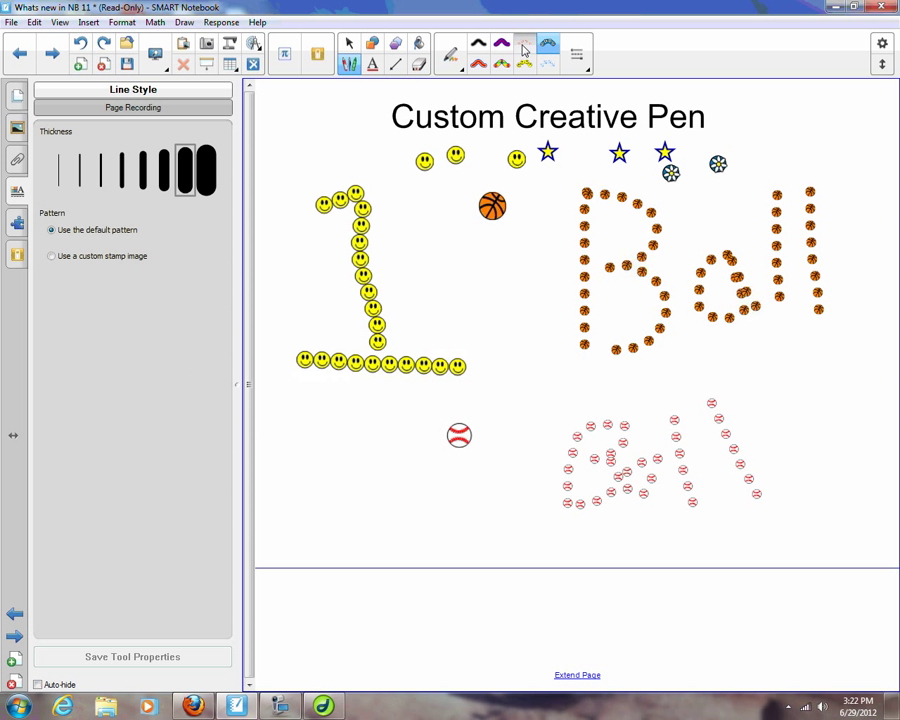
click(507, 328)
click(513, 385)
click(500, 466)
click(415, 496)
click(377, 411)
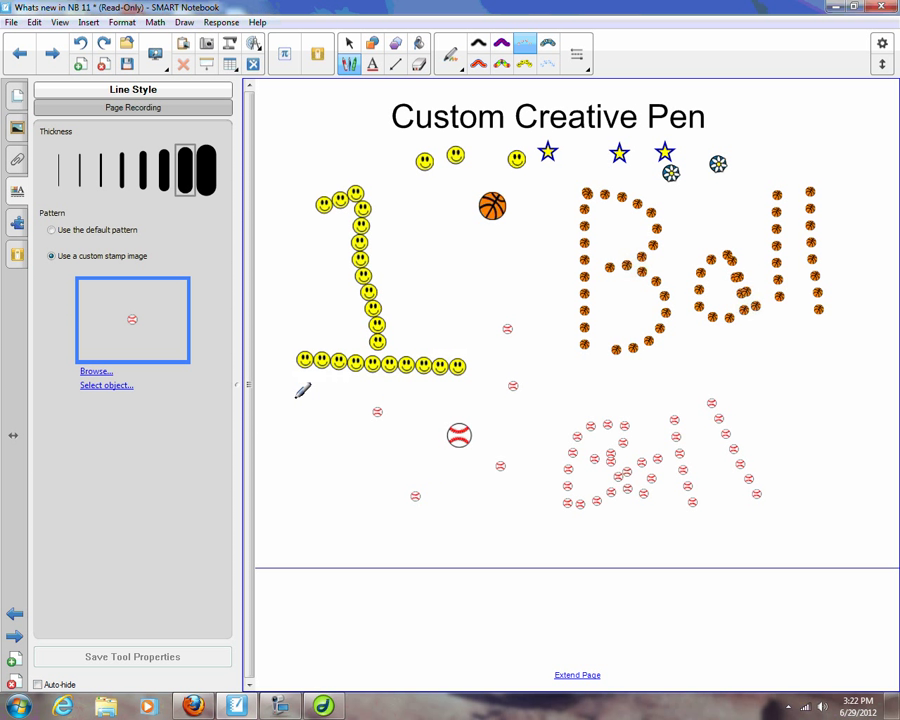
click(16, 96)
click(50, 53)
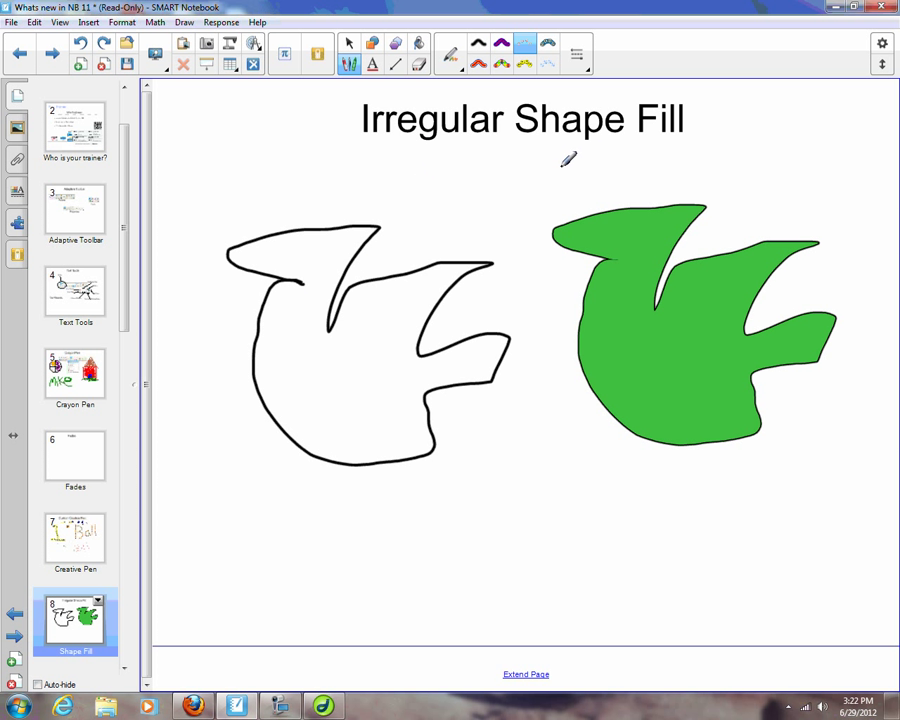
Step: Draw an irregular green pen outline below the two shapes
click(450, 57)
click(380, 100)
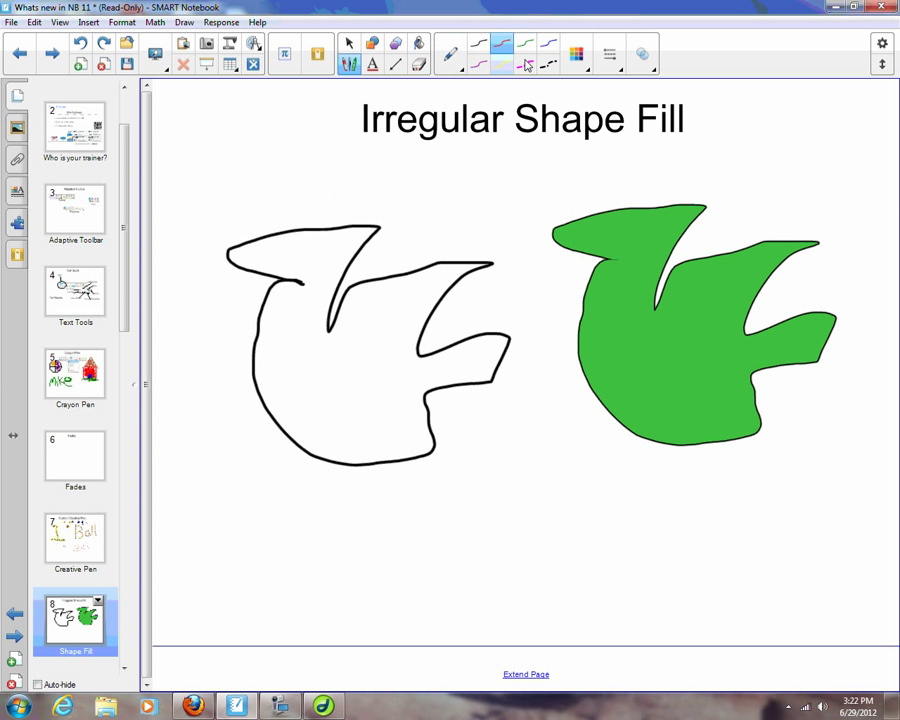
click(525, 43)
mouse_move(506, 471)
mouse_down()
mouse_move(476, 531)
mouse_move(465, 593)
mouse_move(574, 588)
mouse_move(691, 565)
mouse_move(528, 424)
mouse_move(487, 436)
mouse_move(468, 474)
mouse_move(478, 476)
mouse_up()
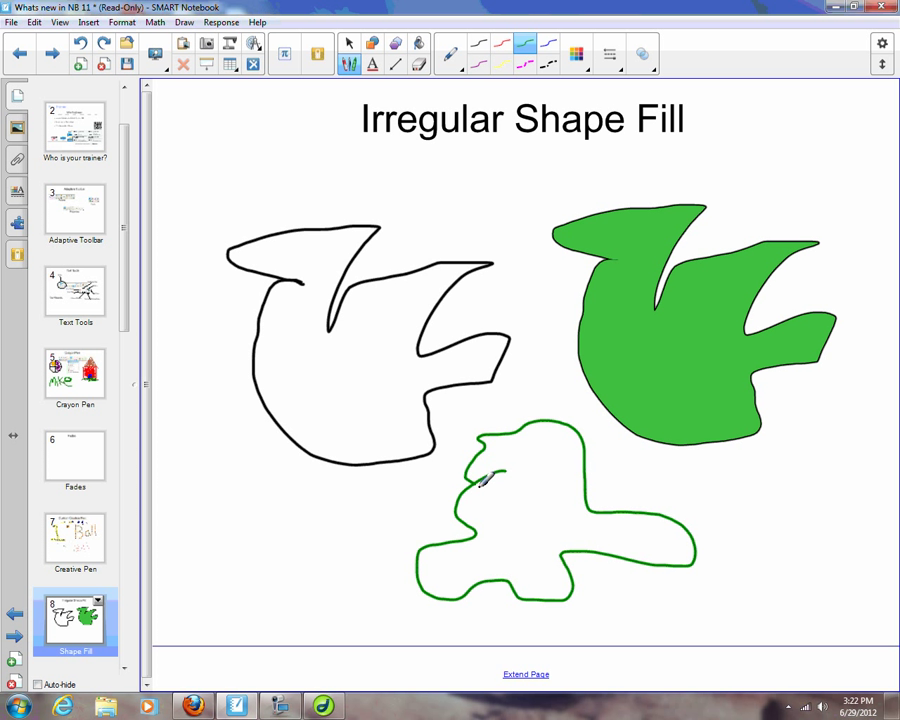
Step: Fill the new outline with light green using the Fill tool
click(449, 58)
click(420, 46)
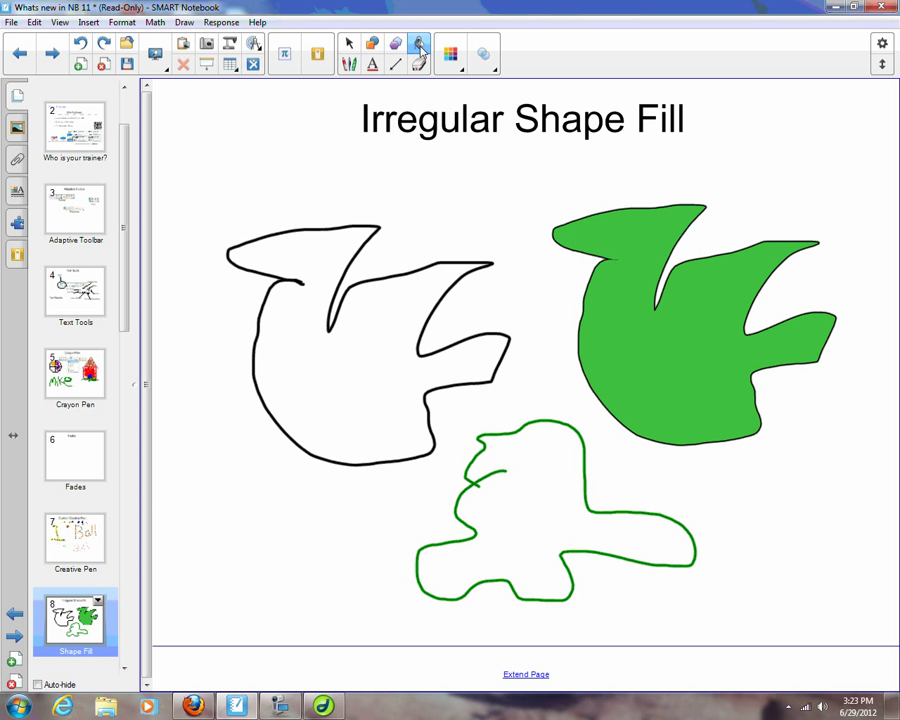
click(450, 55)
click(403, 159)
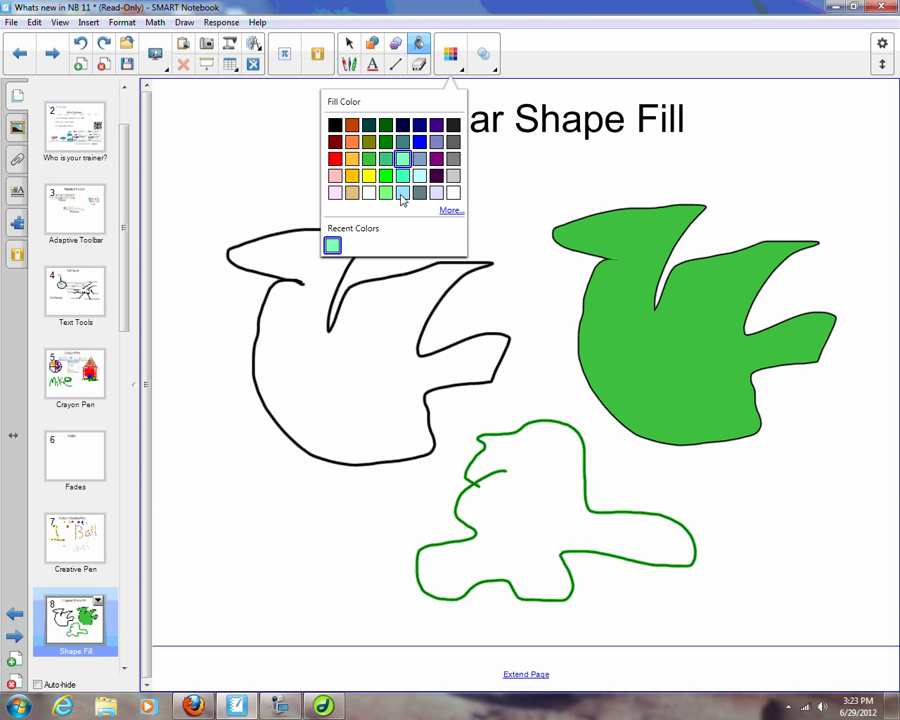
click(544, 488)
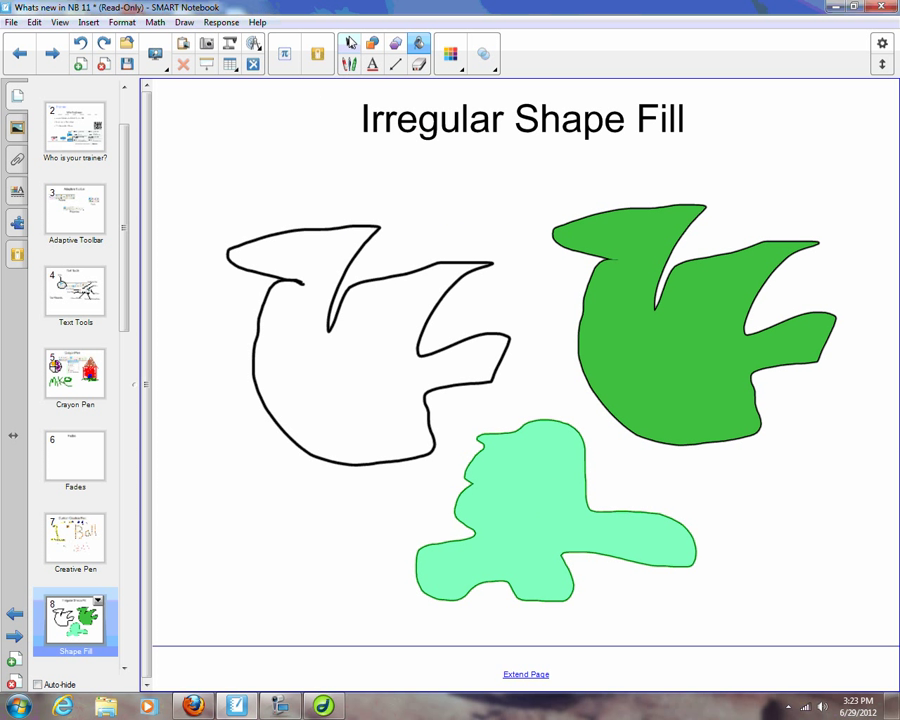
Step: Drag the light green fill off its green outline and drop it onto the black bird
click(349, 44)
drag(548, 501, 293, 200)
mouse_move(543, 421)
mouse_down()
mouse_move(580, 424)
mouse_move(520, 426)
mouse_move(558, 426)
mouse_move(533, 437)
mouse_move(538, 443)
mouse_up()
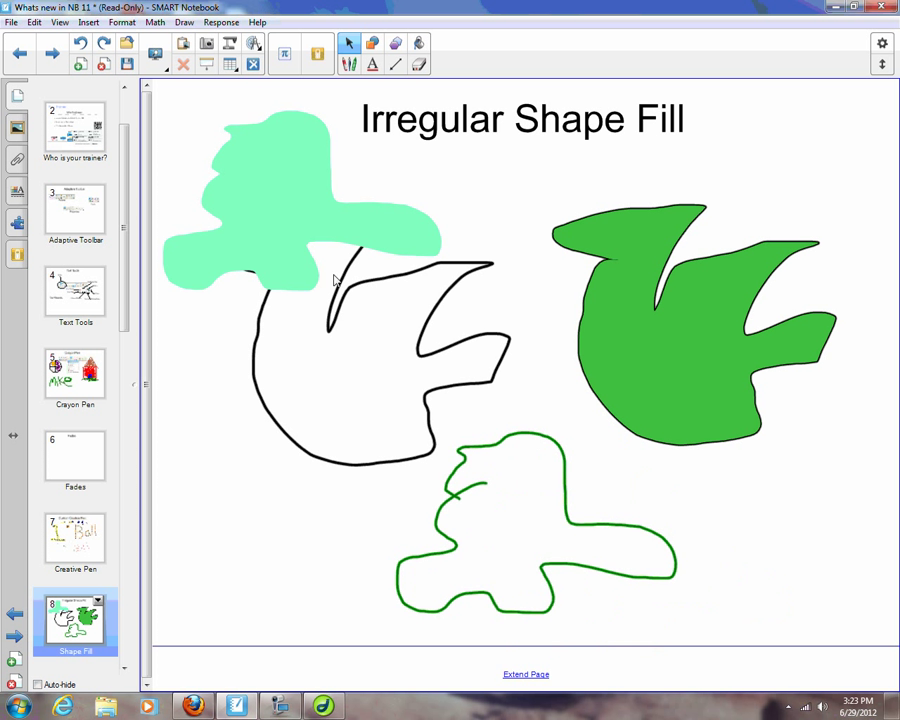
drag(275, 210, 519, 548)
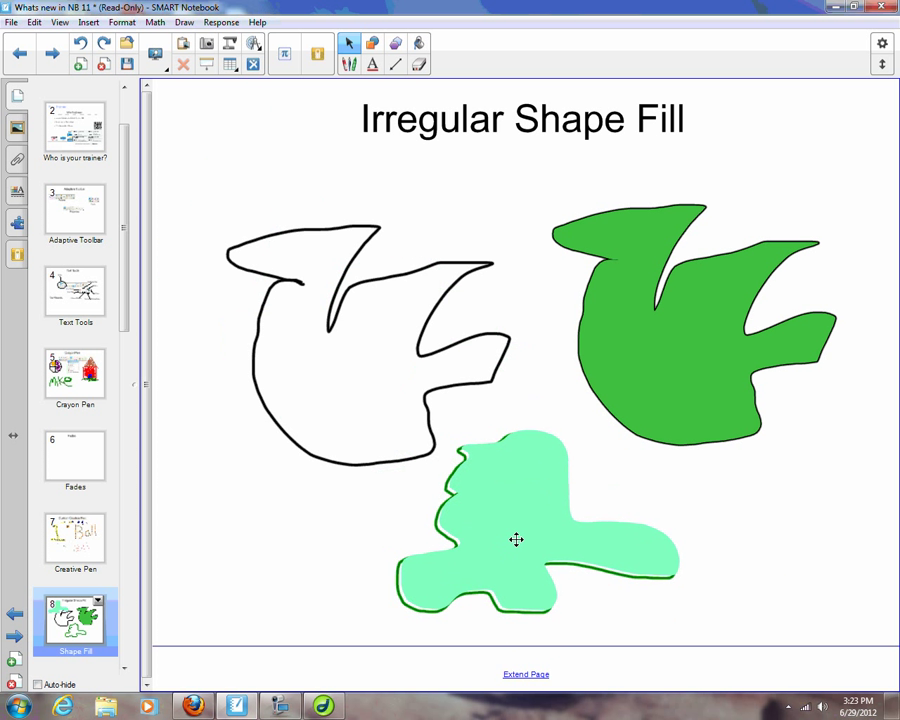
drag(516, 539, 514, 542)
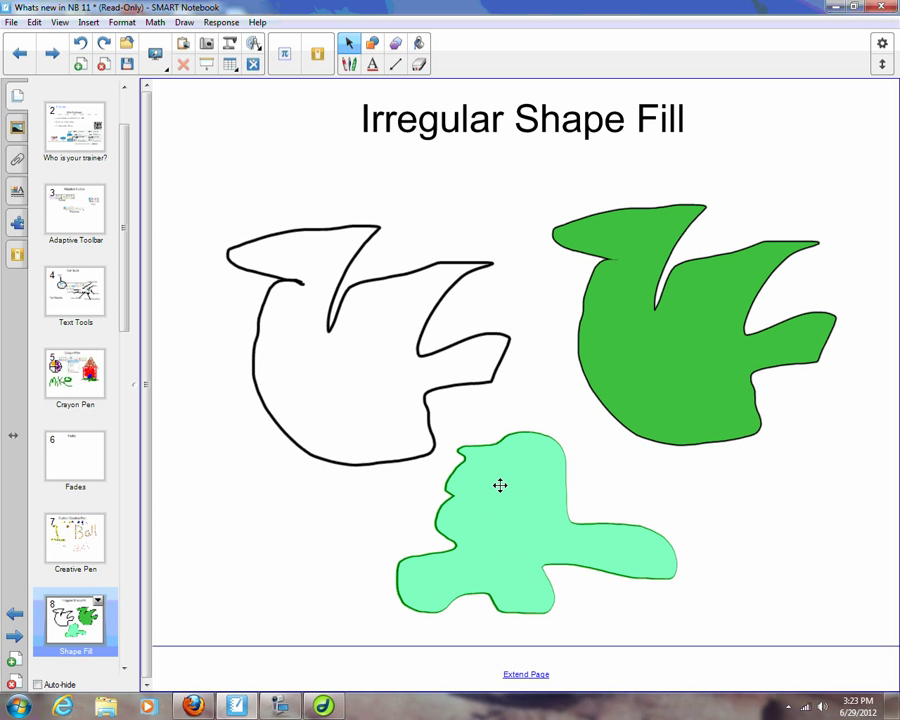
drag(521, 533, 337, 291)
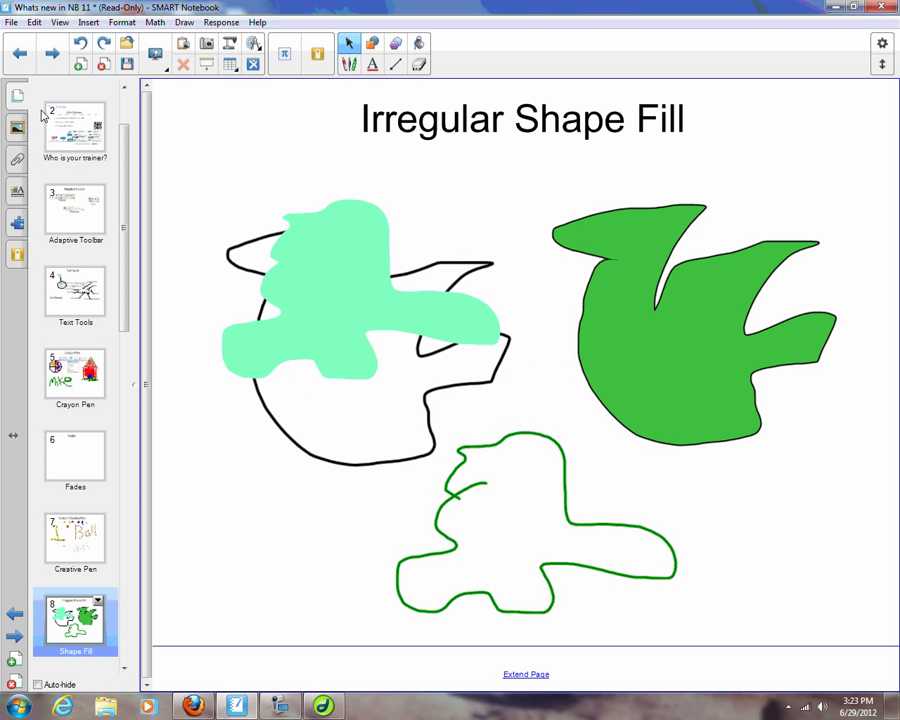
Step: Add a new blank page and draw an irregular closed outline with the pen
click(79, 64)
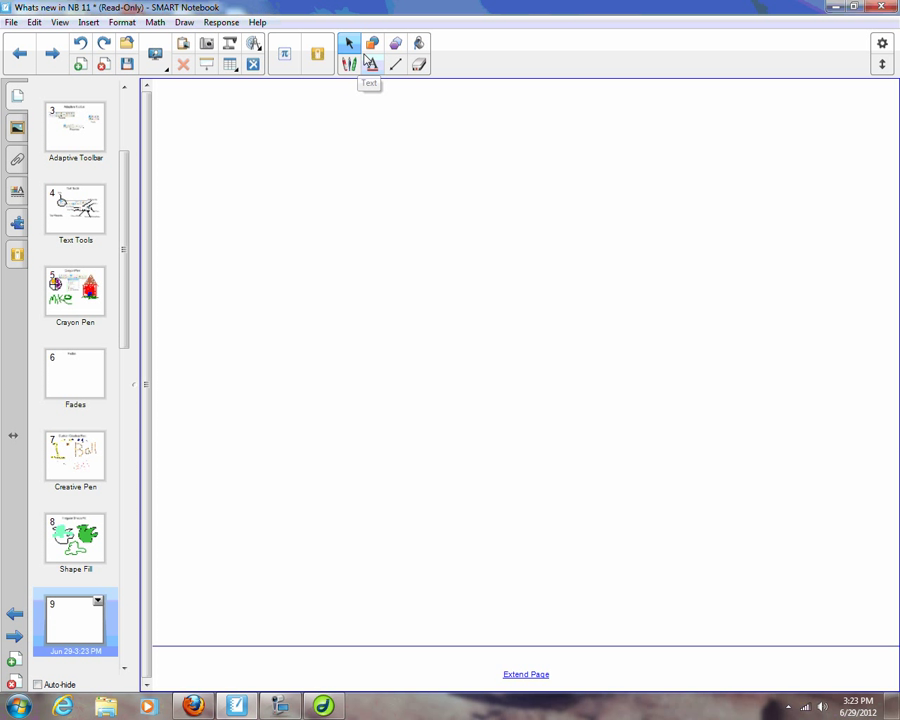
click(350, 64)
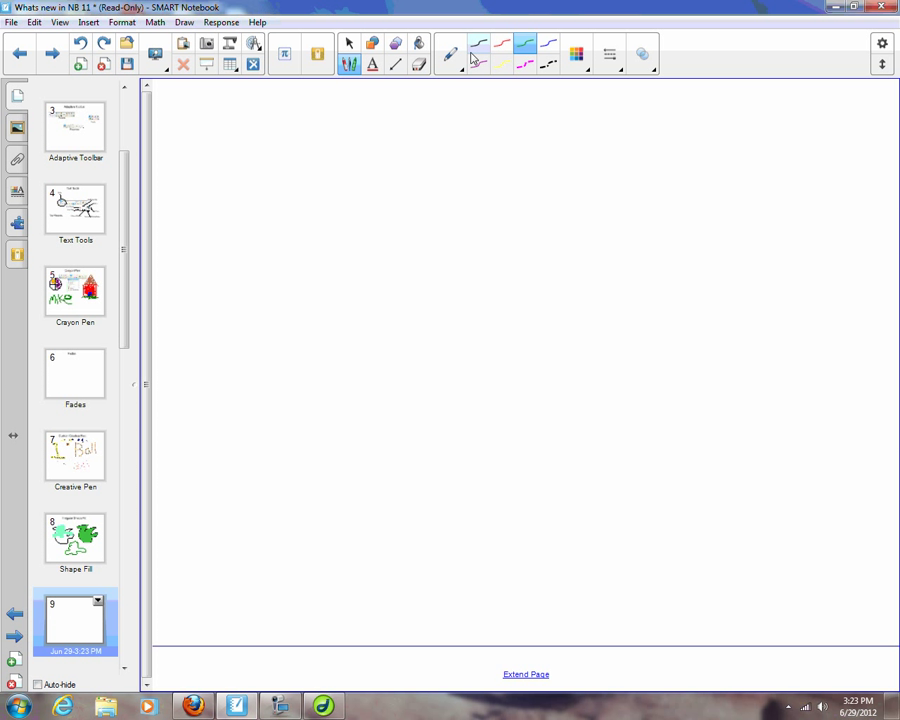
click(478, 43)
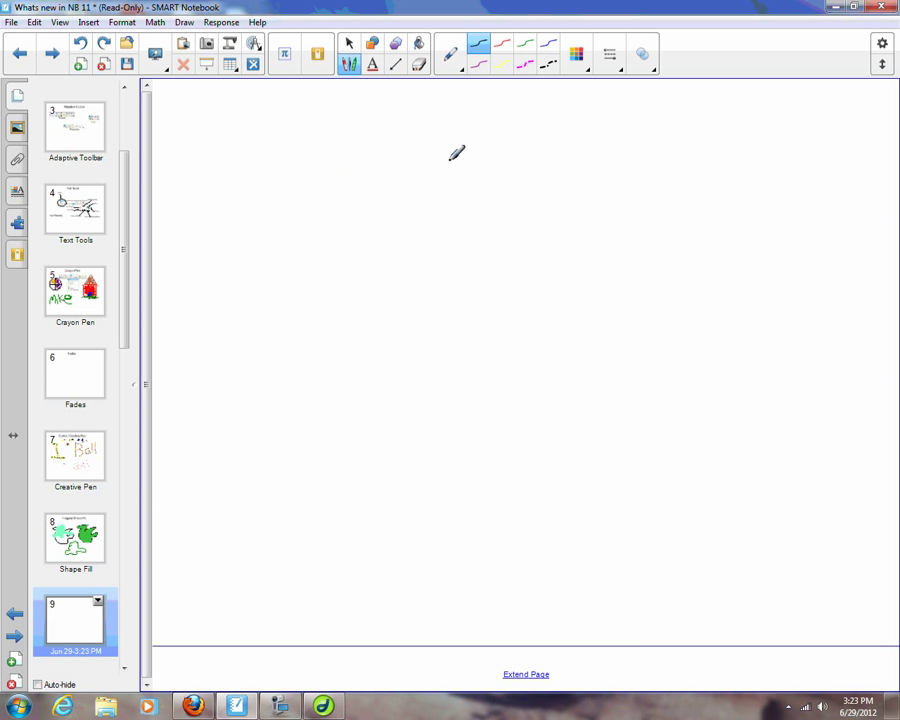
mouse_move(456, 153)
mouse_down()
mouse_move(366, 234)
mouse_move(279, 437)
mouse_move(594, 570)
mouse_move(798, 410)
mouse_move(647, 153)
mouse_move(438, 110)
mouse_move(376, 160)
mouse_up()
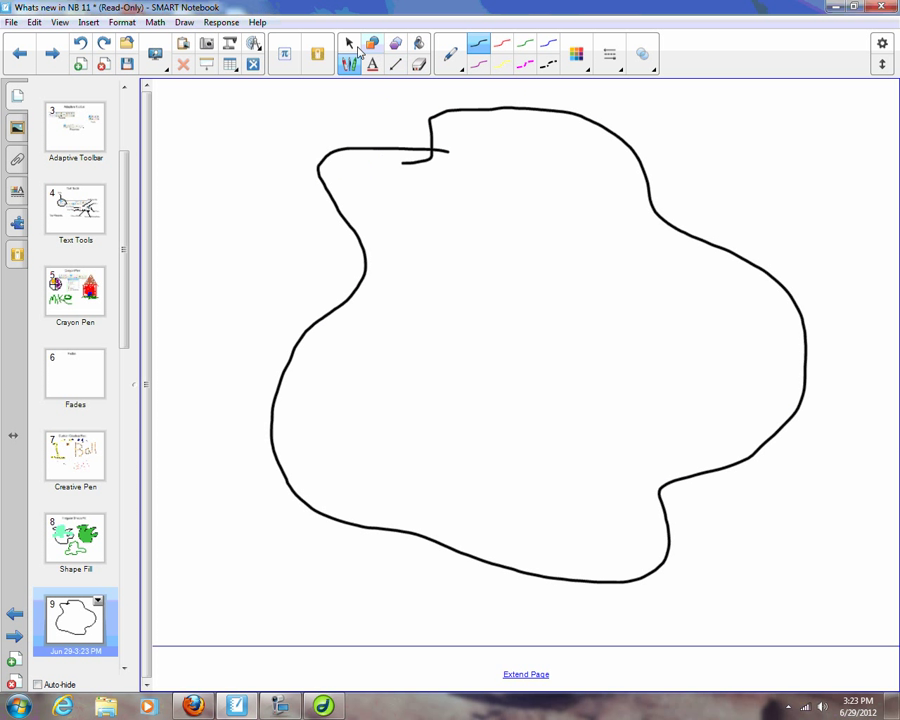
Step: Fill the inside of the outline with blue
click(419, 43)
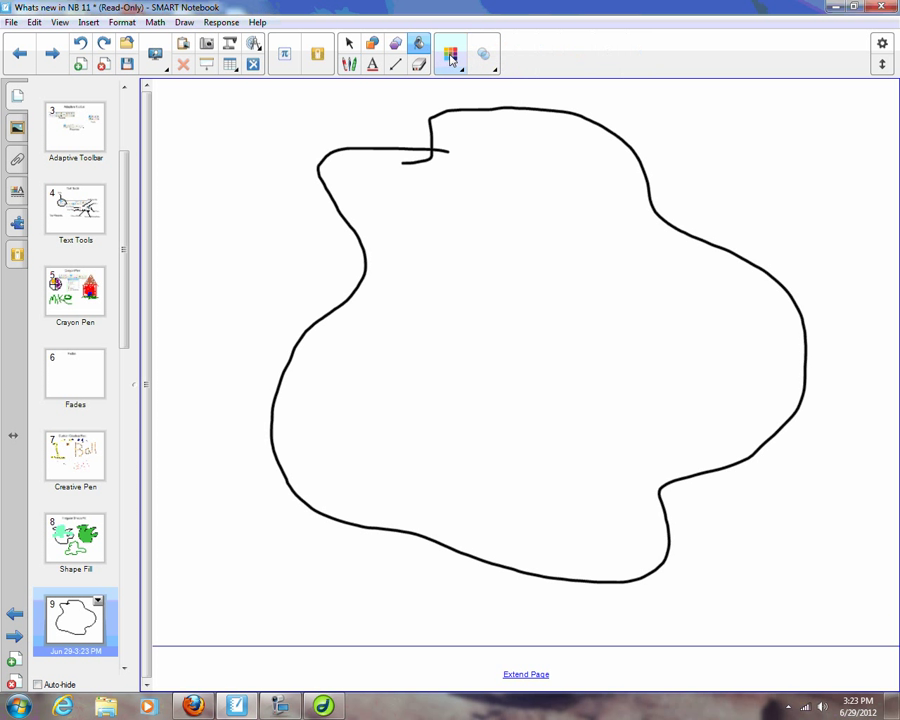
click(451, 56)
click(419, 142)
click(543, 307)
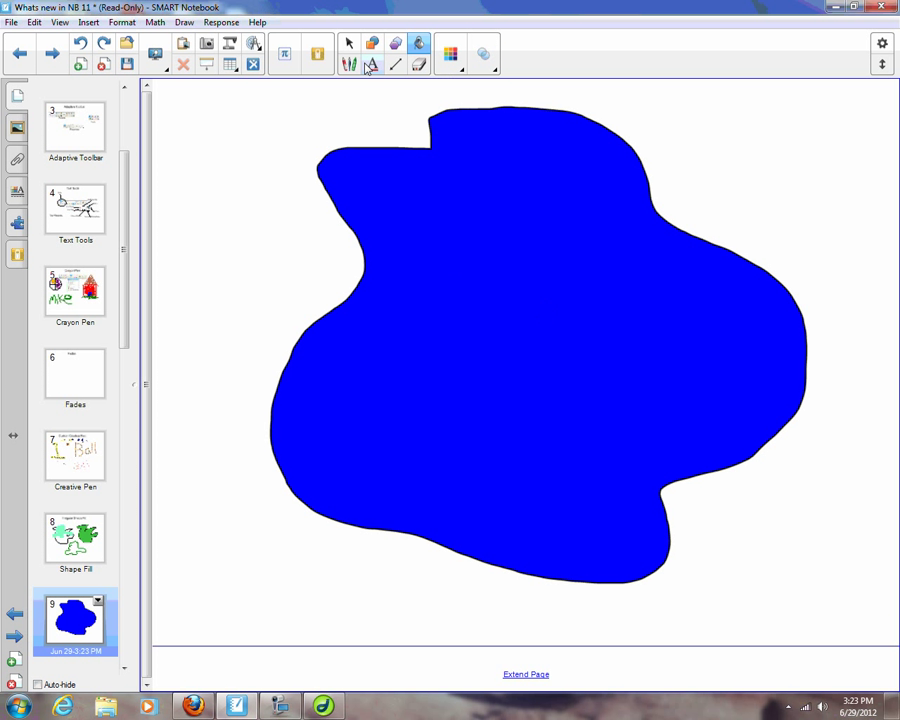
Step: Shrink the blue fill and centre it inside the outline, then go to Shake Gesture
click(348, 43)
drag(577, 321, 460, 315)
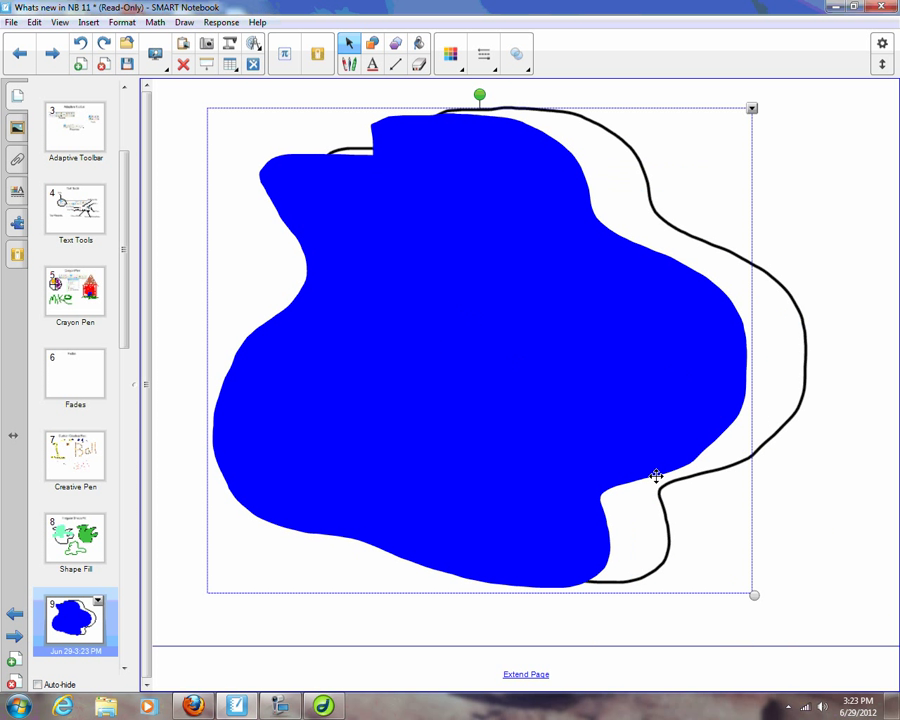
drag(751, 594, 488, 358)
drag(289, 233, 537, 351)
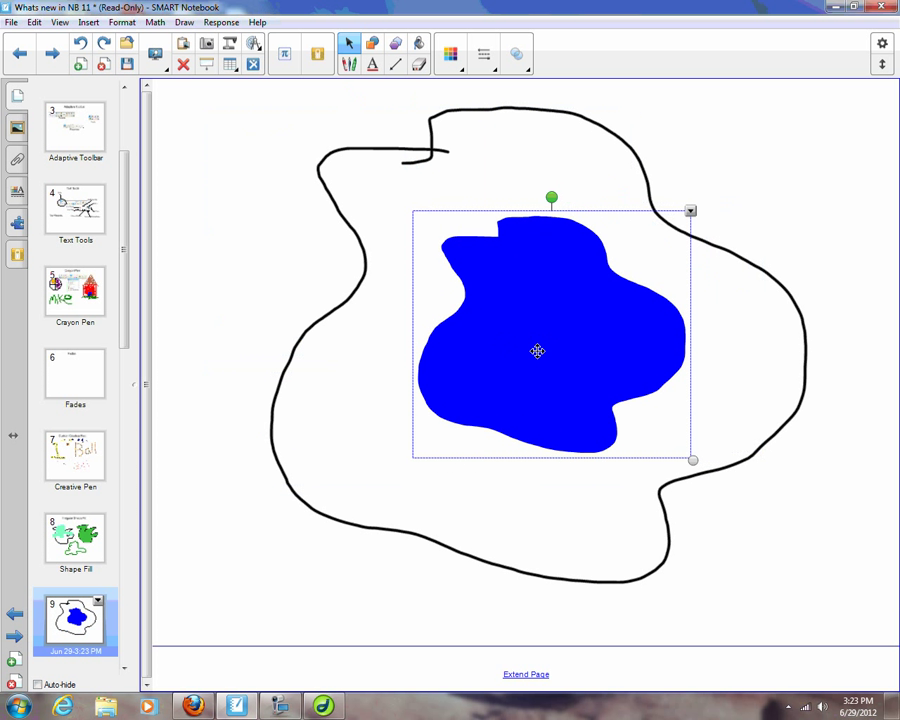
click(52, 54)
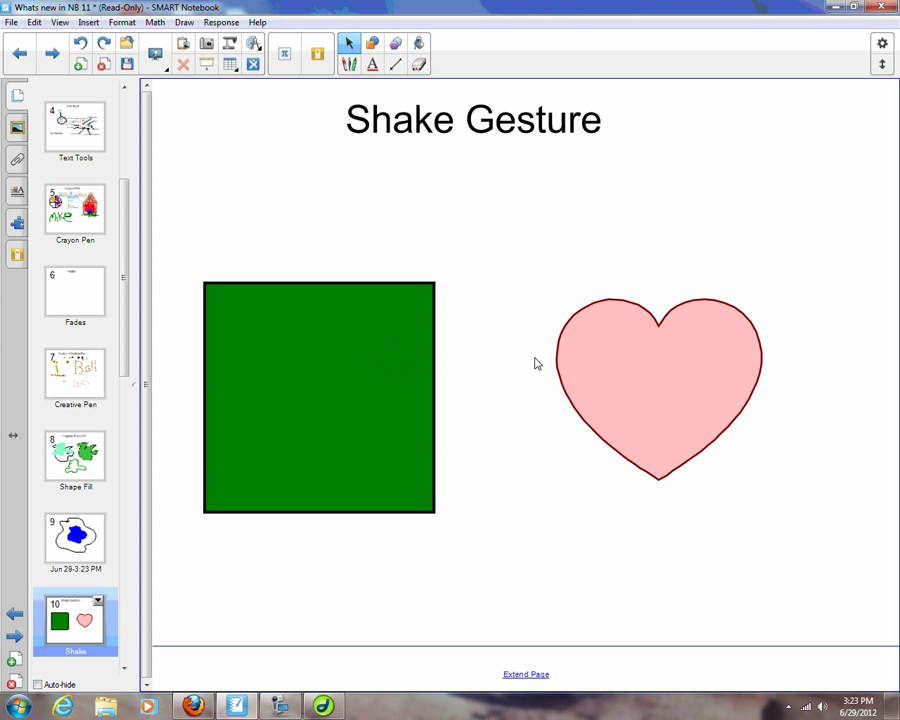
Step: Shake the green square beside the heart, then group both shapes and move them
drag(431, 355, 464, 320)
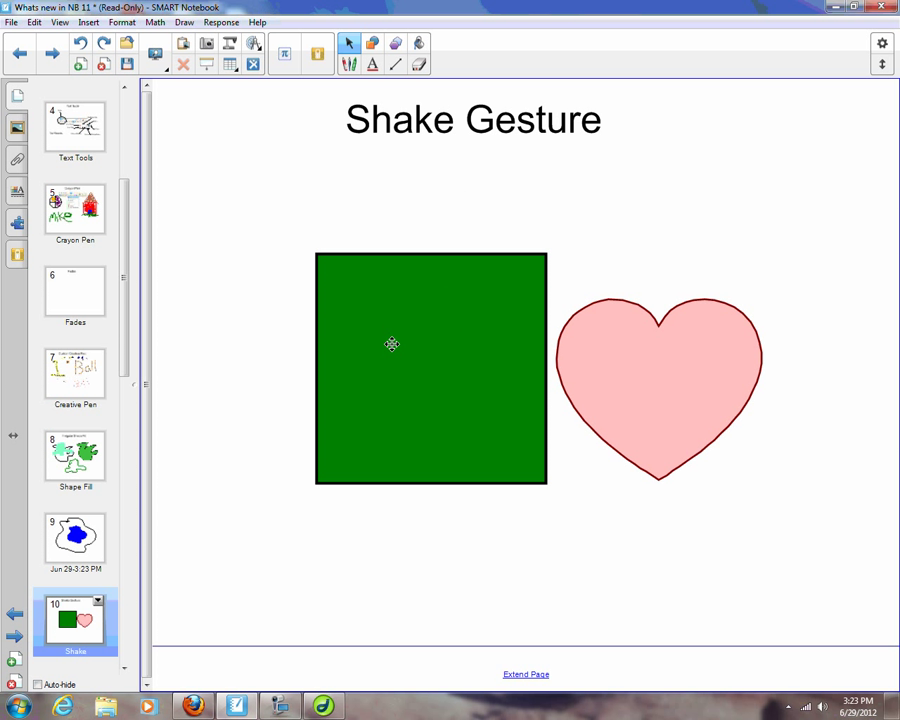
drag(239, 159, 840, 585)
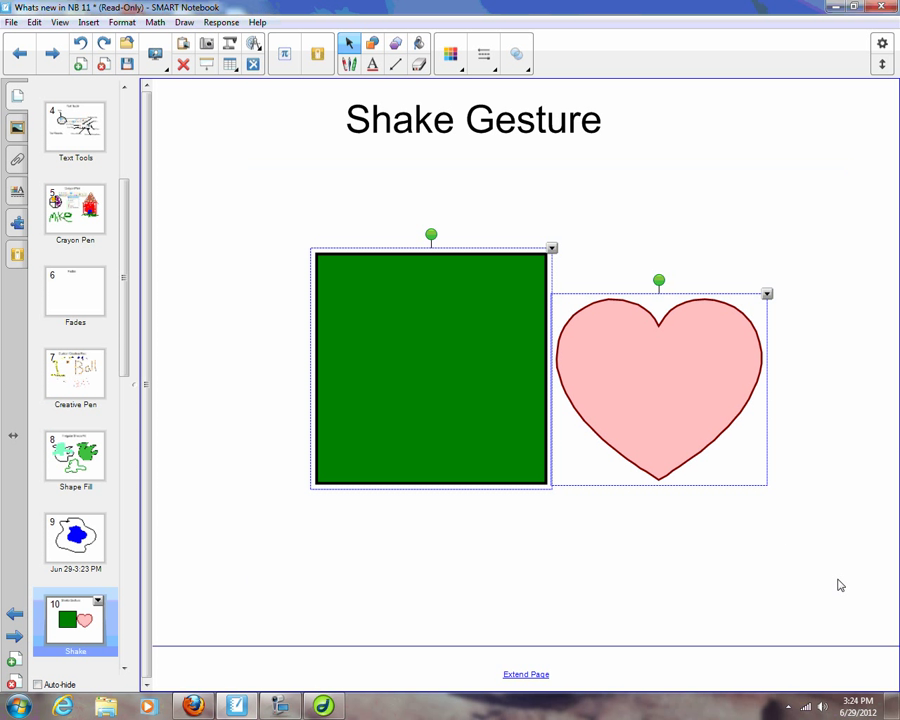
click(766, 295)
mouse_move(768, 489)
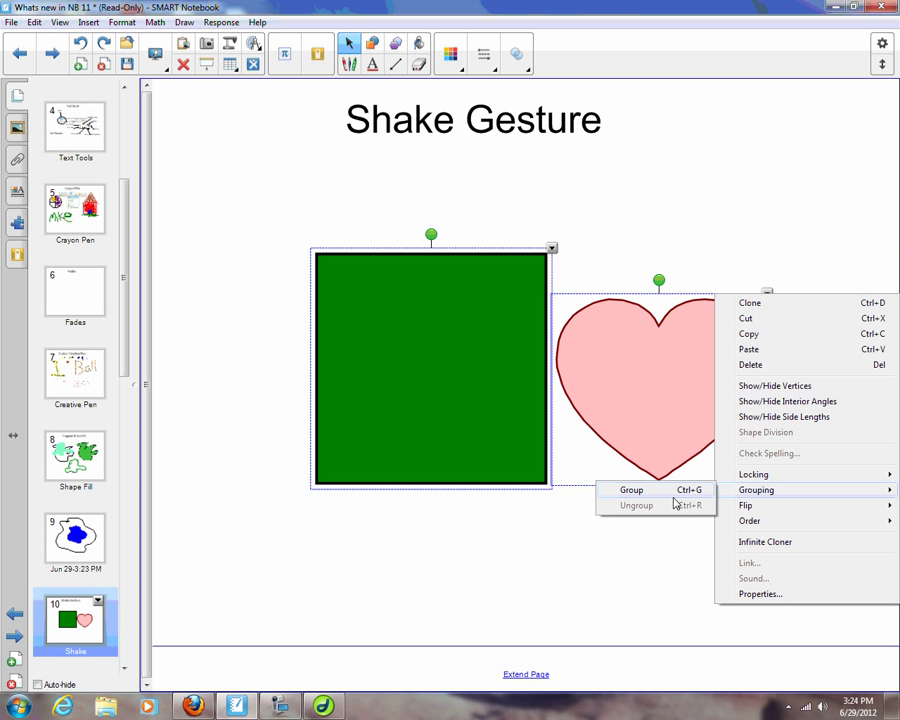
click(640, 491)
drag(653, 400, 573, 357)
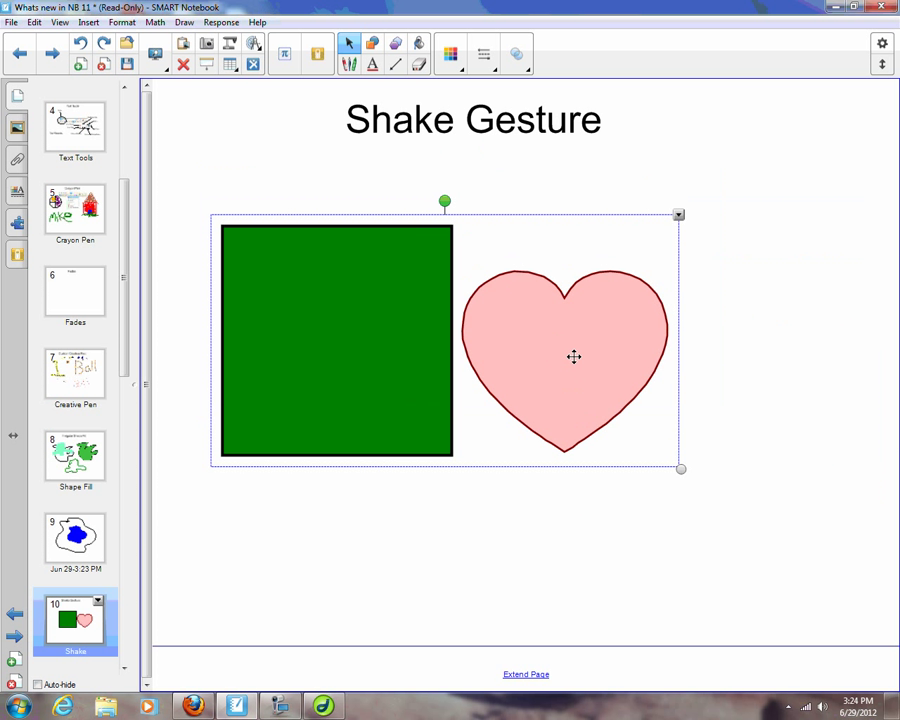
Step: Ungroup the square and heart, then reselect both and shift them up-left
click(678, 215)
mouse_move(720, 386)
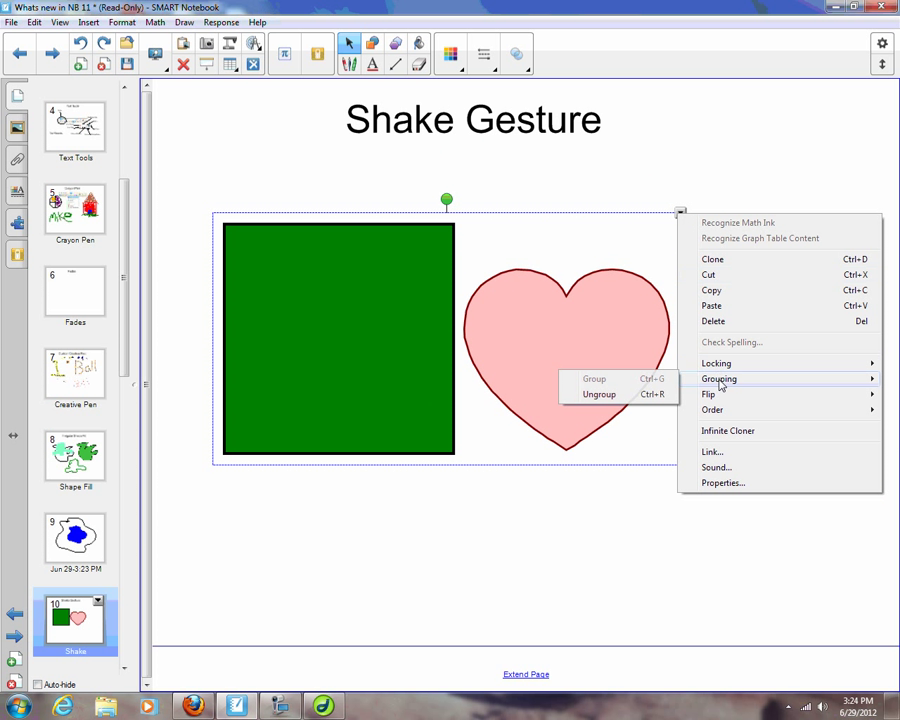
click(618, 394)
click(771, 540)
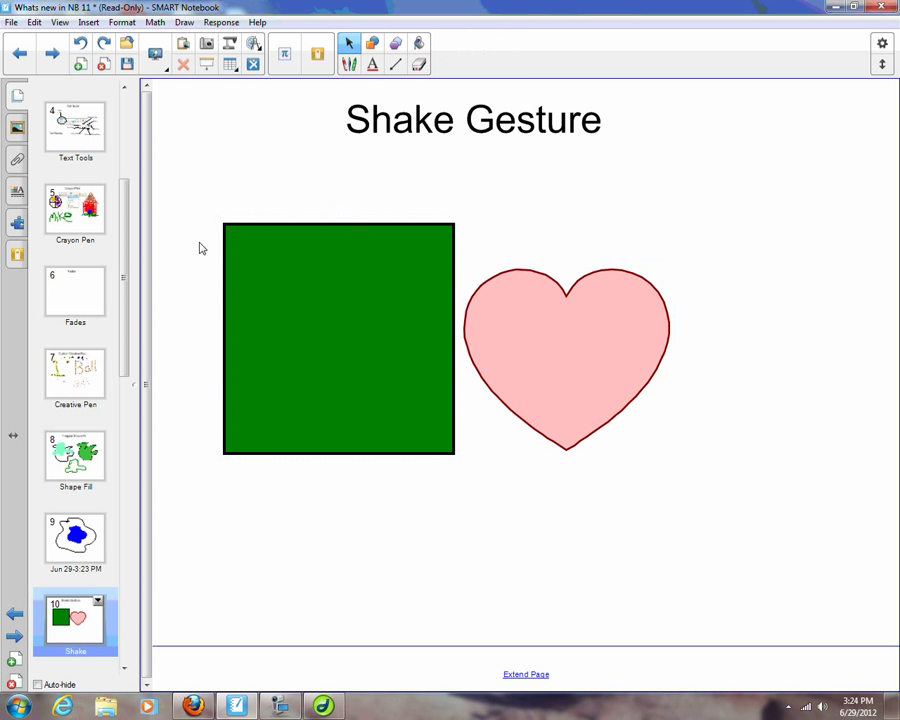
drag(183, 168, 829, 600)
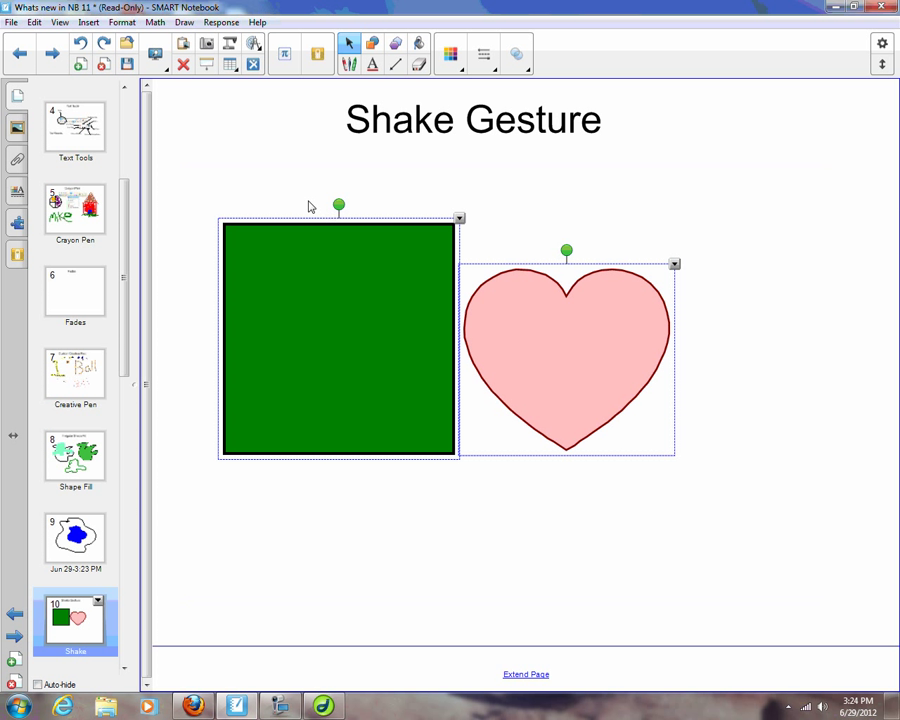
drag(557, 384, 577, 373)
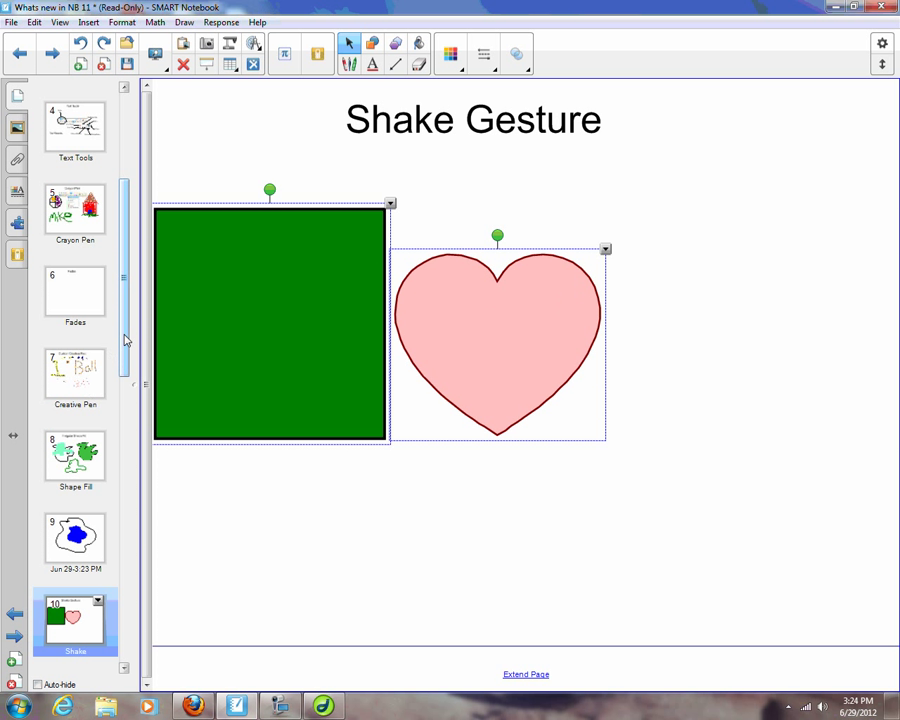
drag(124, 336, 124, 360)
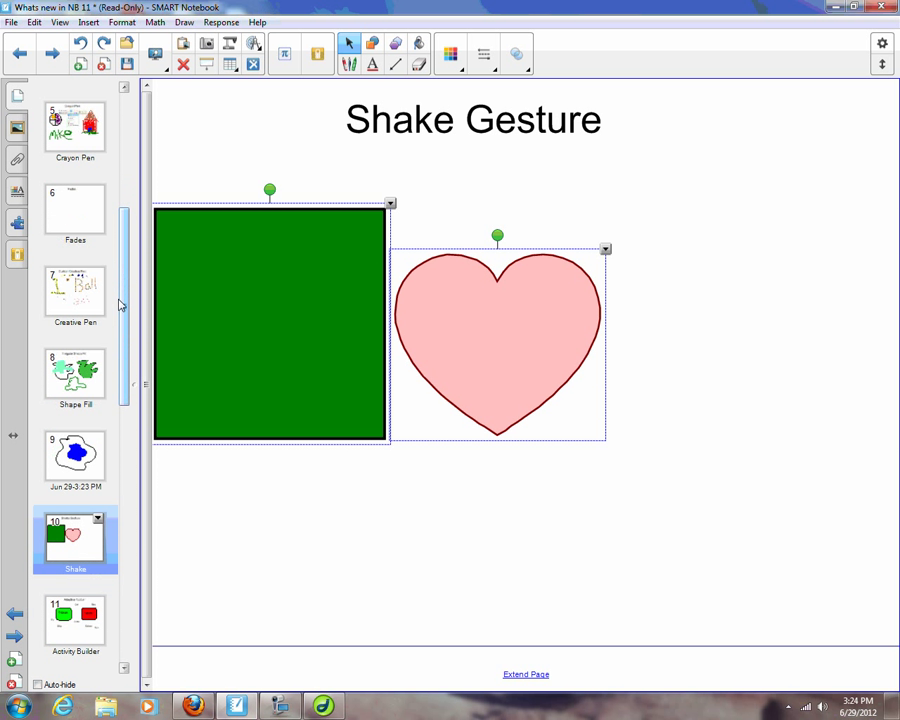